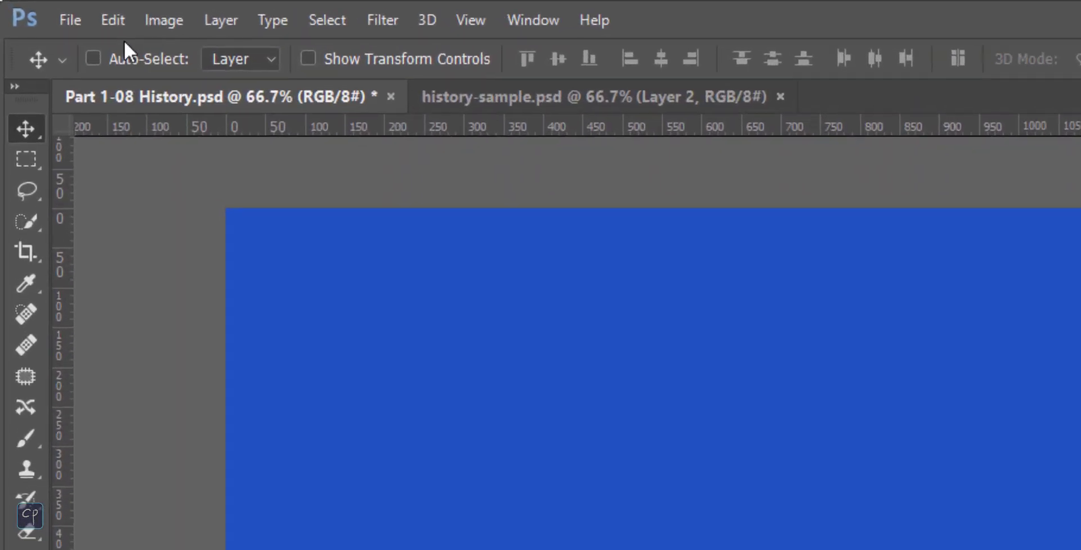
pyautogui.click(53, 11)
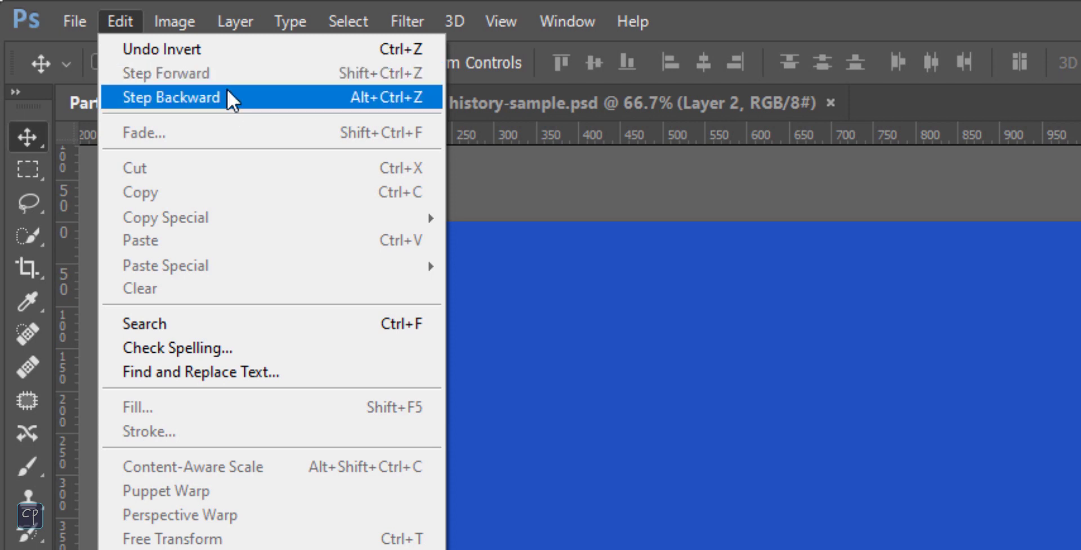
pyautogui.press('Escape')
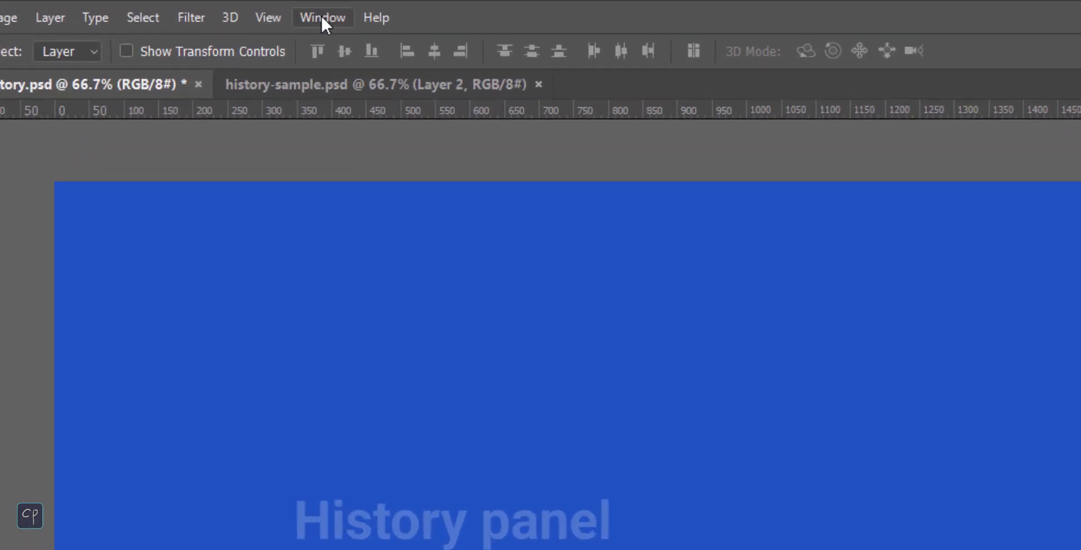
# Show the History panel and enlarge it in the history-sample.psd document so more history states fit.
pyautogui.click(252, 10)
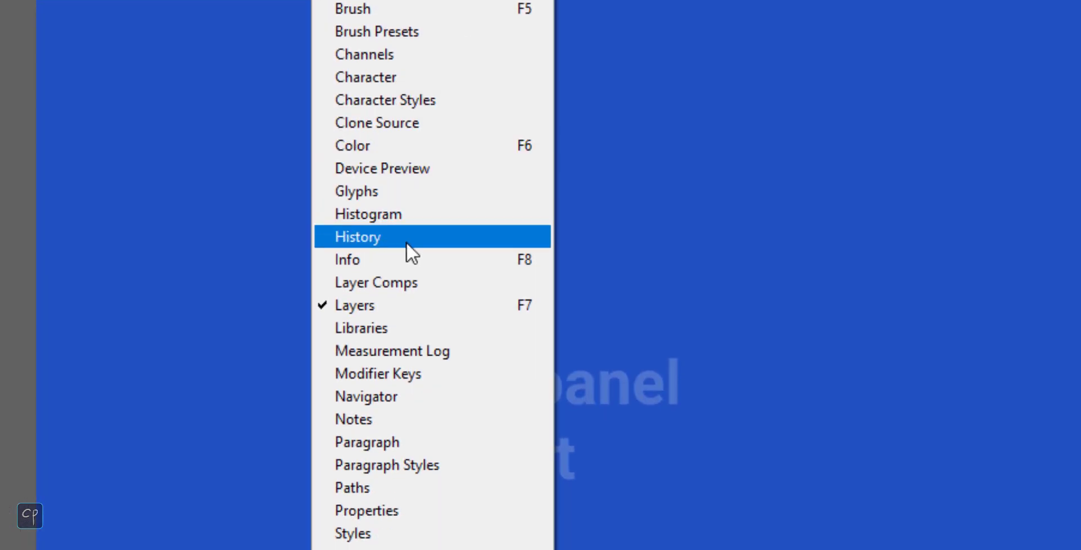
pyautogui.click(401, 461)
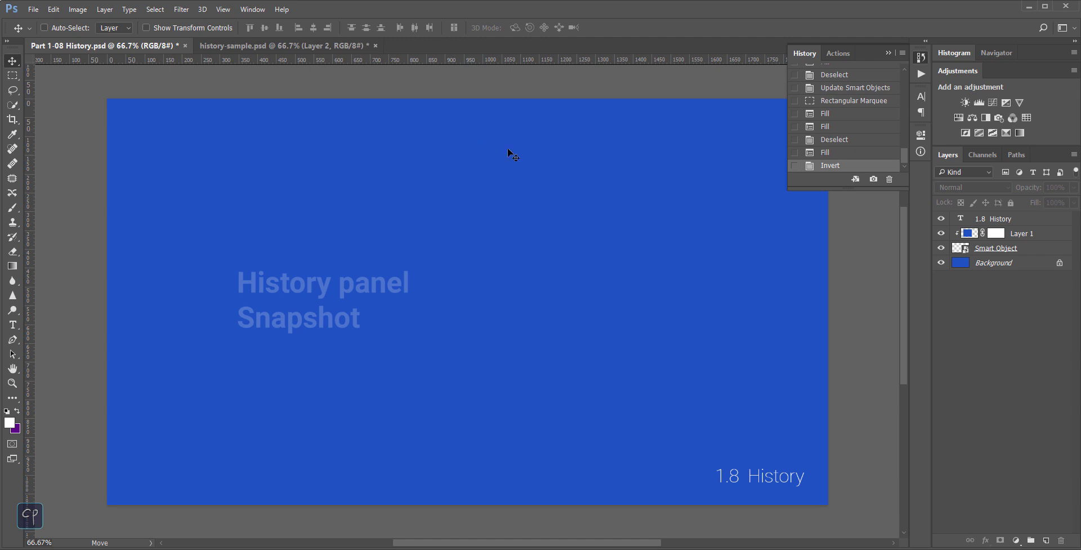
pyautogui.click(256, 47)
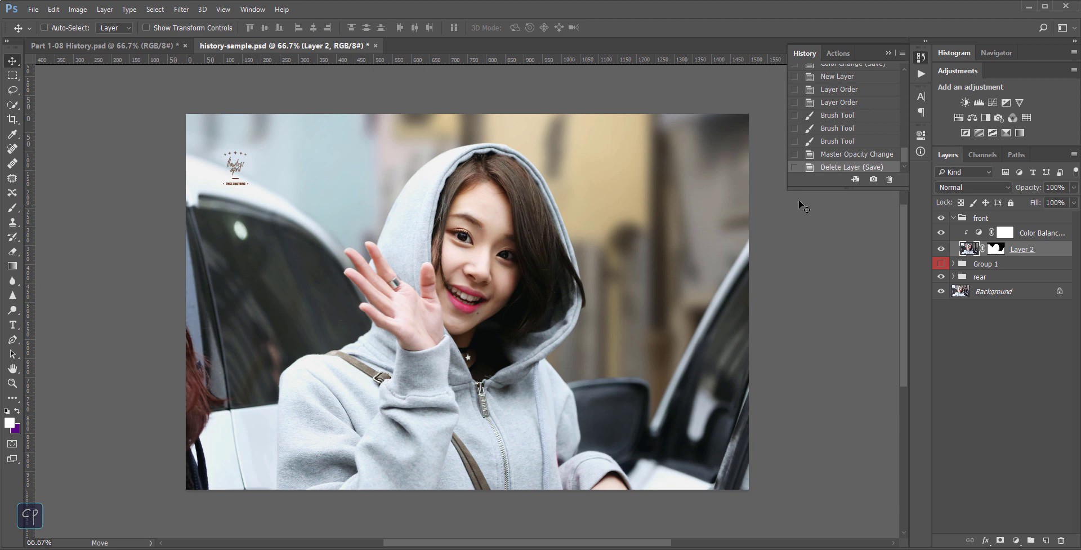
pyautogui.moveTo(792, 188); pyautogui.dragTo(714, 432)
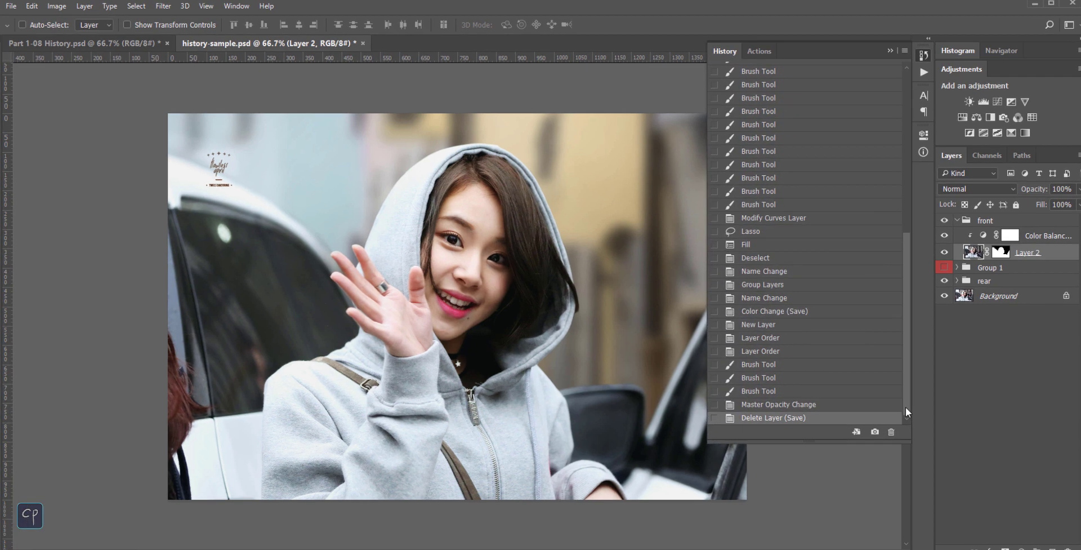
# Examine the recorded history states of history-sample.psd from the latest state up to the opening snapshot and back.
pyautogui.moveTo(903, 401); pyautogui.dragTo(913, 305)
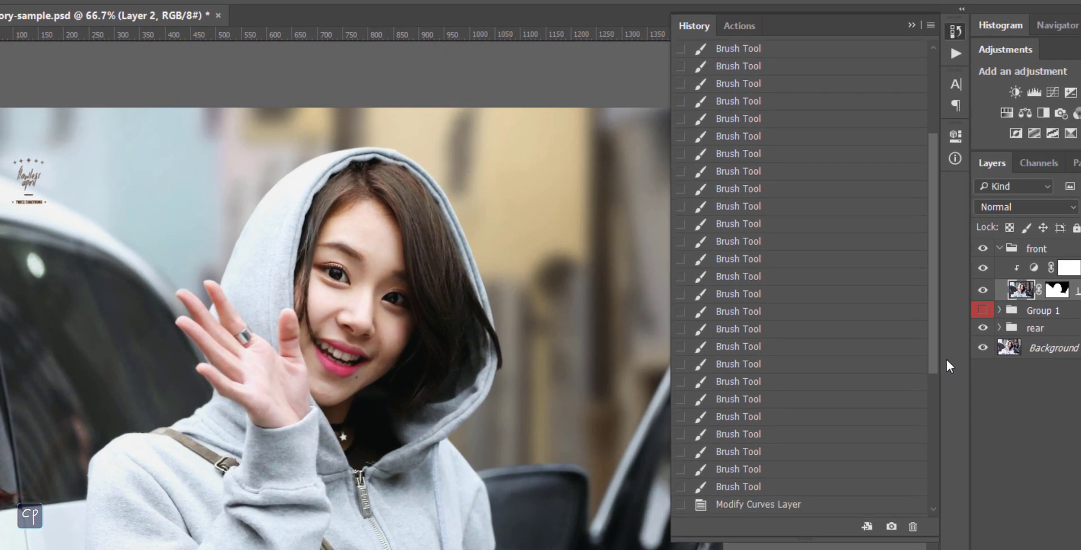
pyautogui.moveTo(946, 365); pyautogui.dragTo(927, 534)
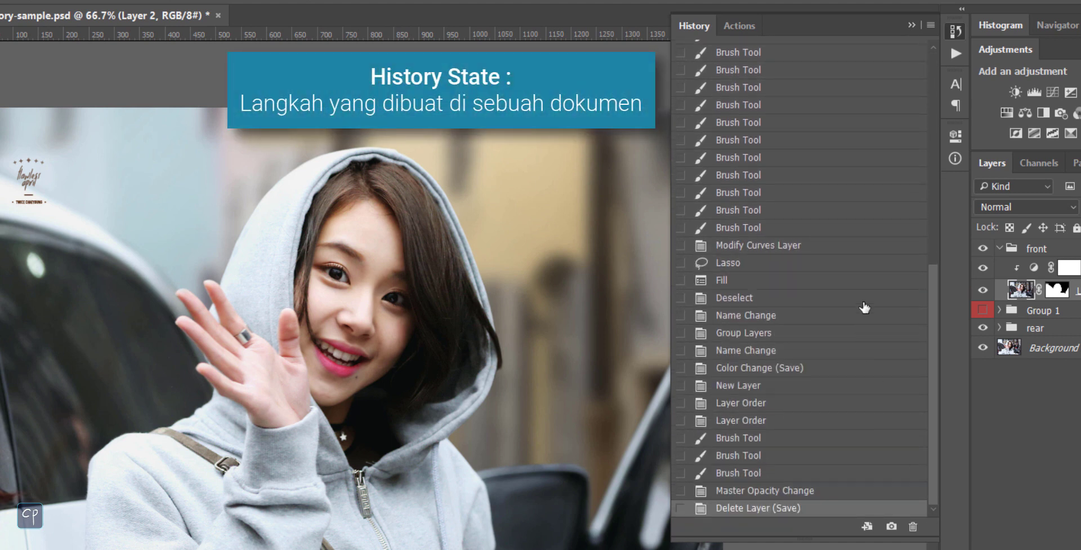
pyautogui.scroll(7, 864, 307)
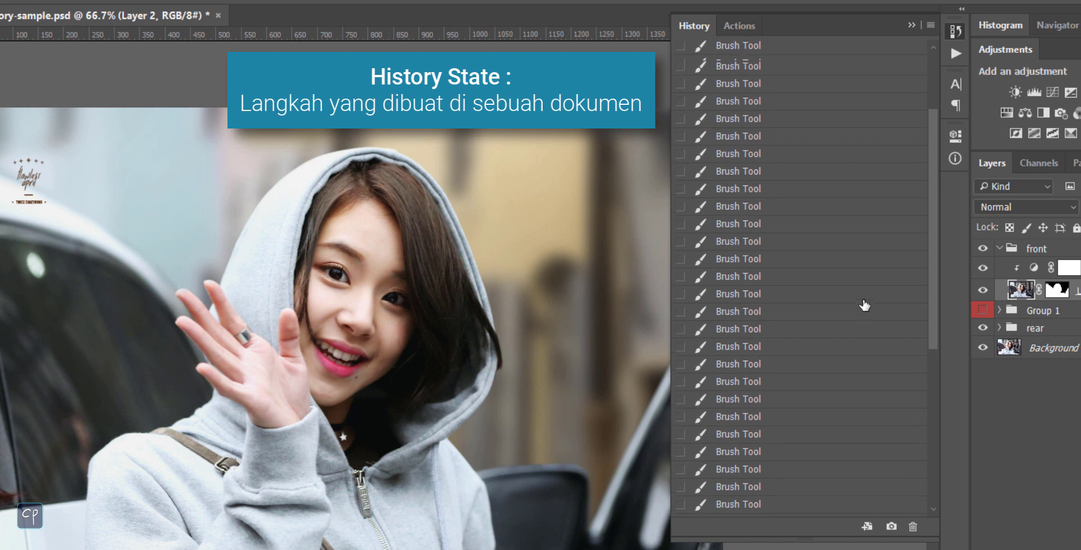
pyautogui.scroll(3, 864, 304)
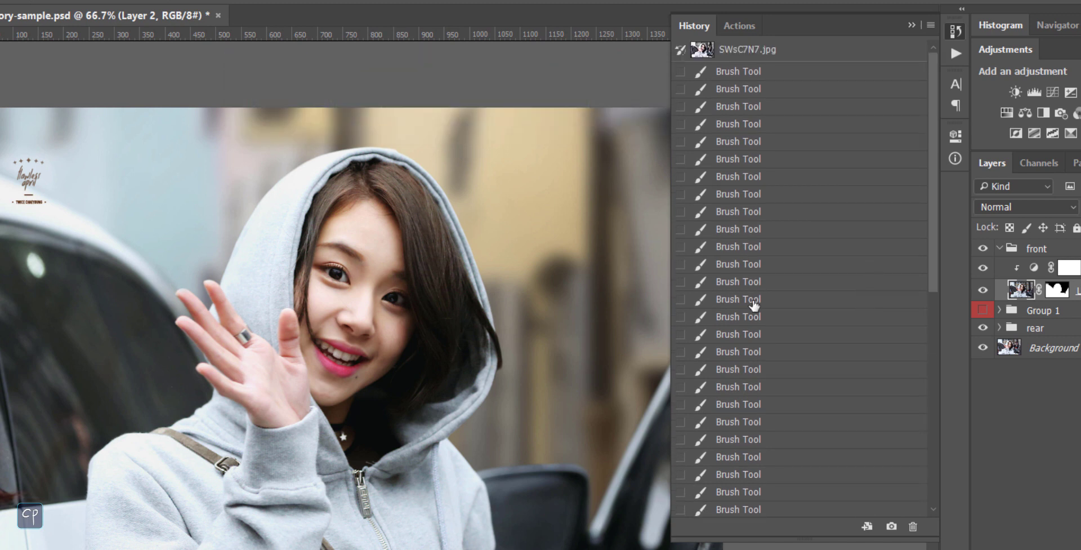
pyautogui.scroll(-1, 843, 313)
pyautogui.scroll(-10, 845, 307)
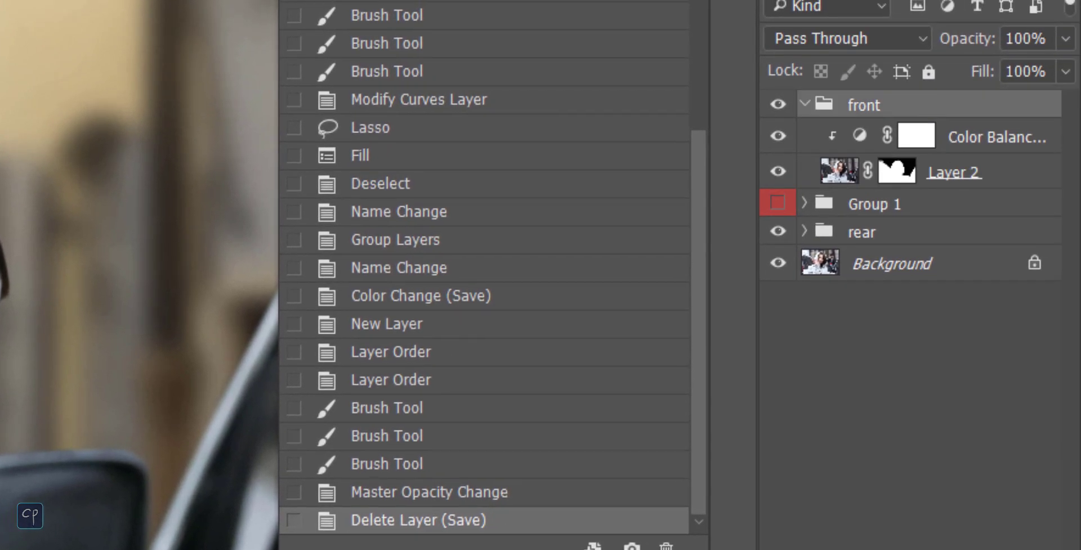
# Add a new layer at the top of the front group, undoing and redoing its creation once.
pyautogui.hotkey('ctrl', 'shift', 'alt', 'n')
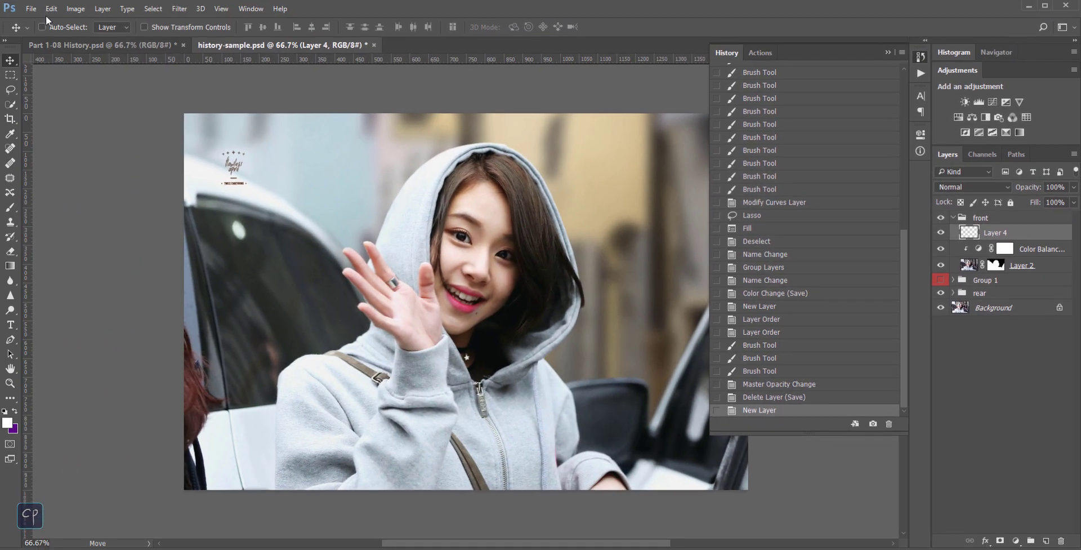
pyautogui.click(52, 10)
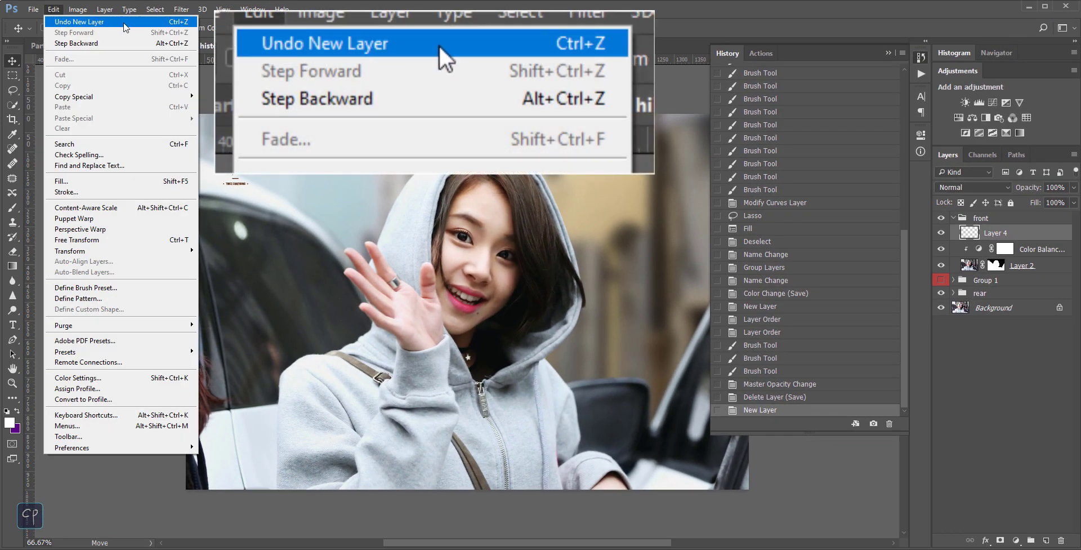
pyautogui.click(125, 27)
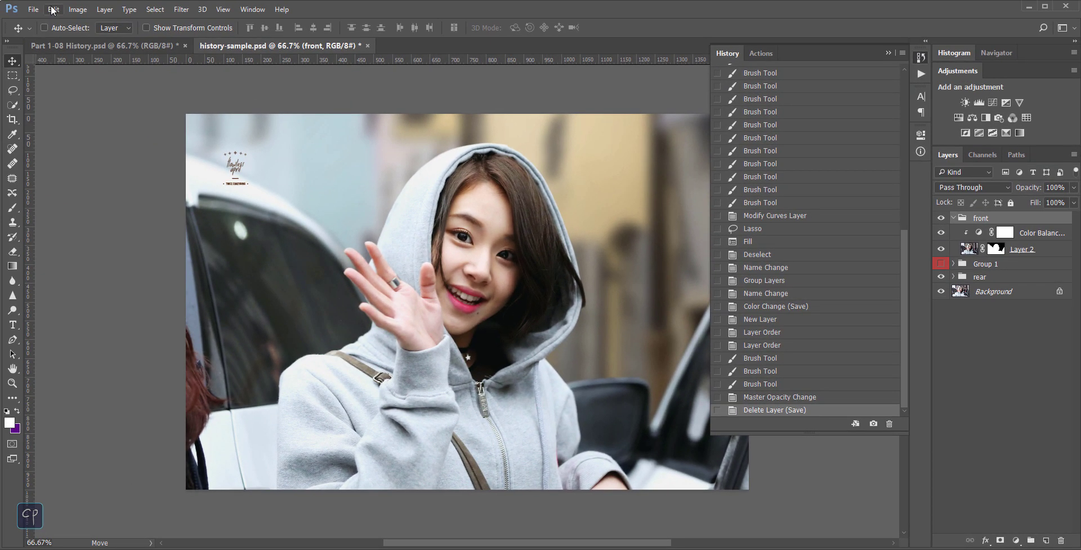
pyautogui.click(53, 9)
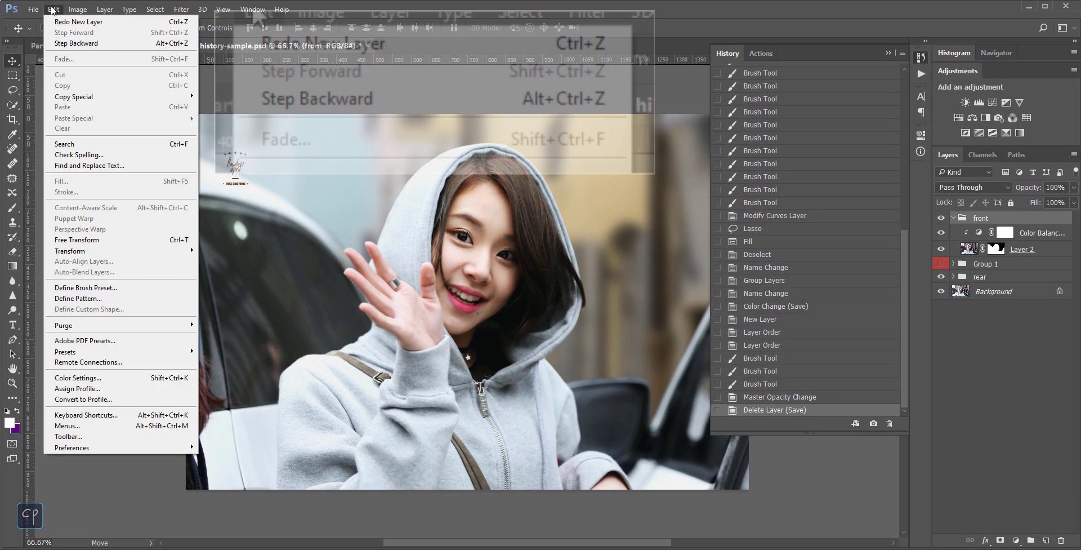
pyautogui.click(74, 20)
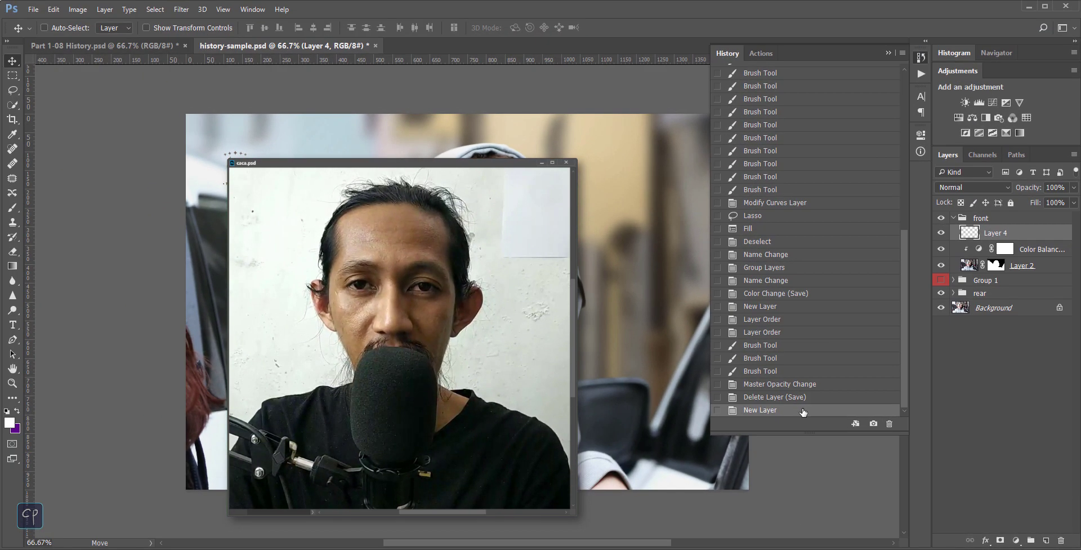
# Toggle the new layer's creation off and on repeatedly with single-level Undo and Redo.
pyautogui.click(53, 9)
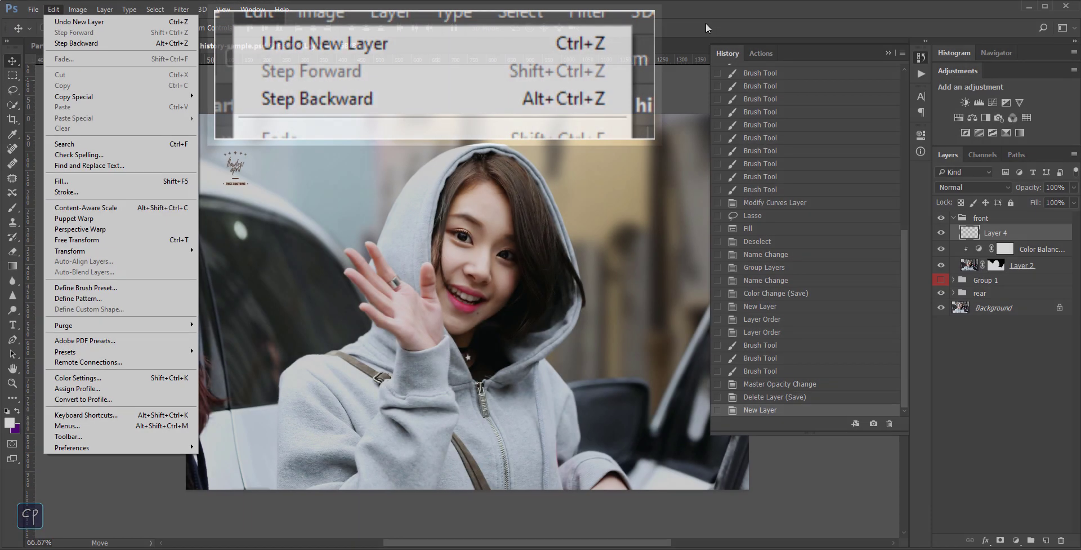
pyautogui.click(721, 2)
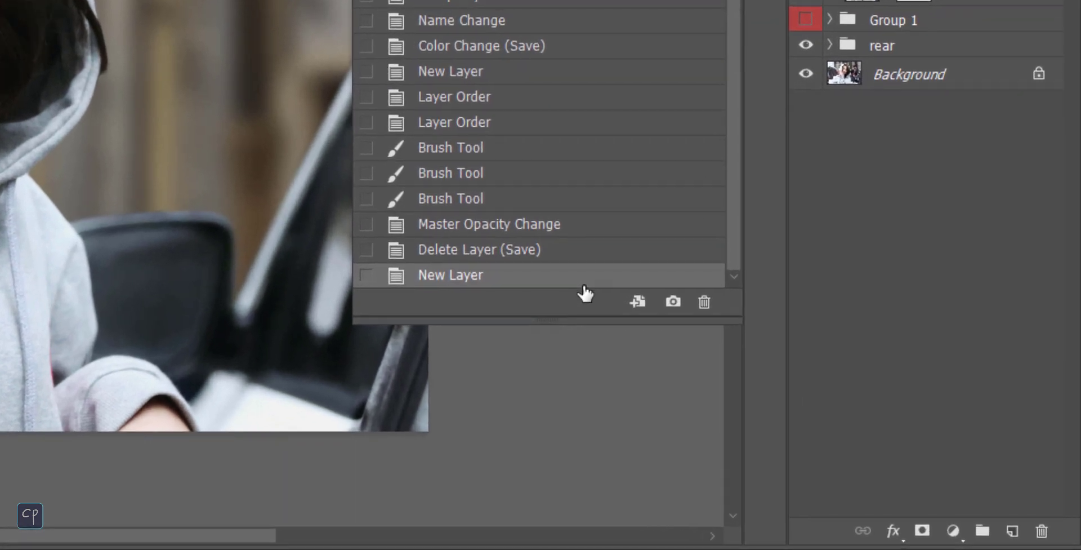
pyautogui.hotkey('ctrl', 'z')
pyautogui.hotkey('ctrl', 'z')
pyautogui.hotkey('ctrl', 'z')
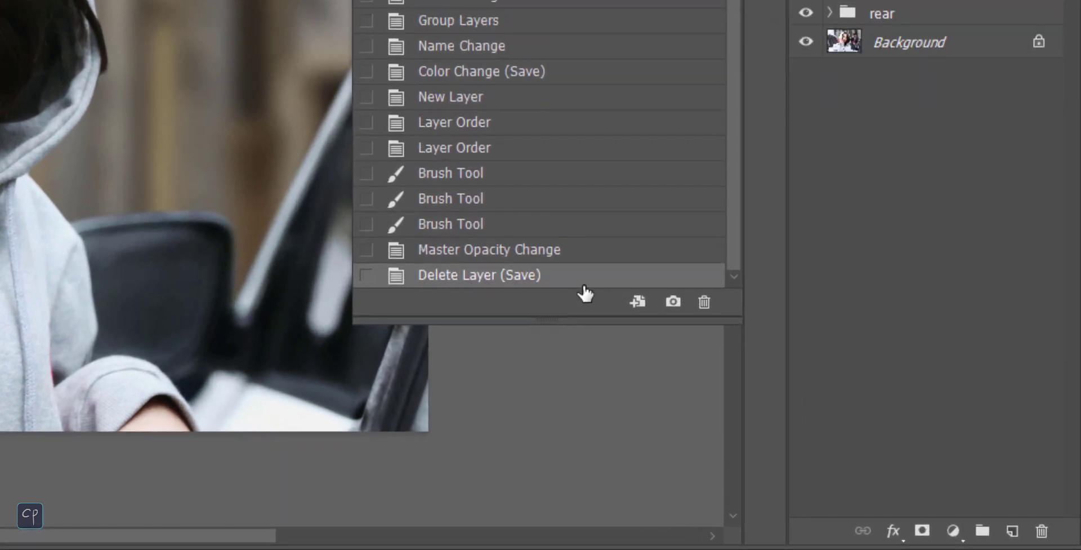
pyautogui.hotkey('ctrl', 'z')
pyautogui.hotkey('ctrl', 'z')
pyautogui.hotkey('ctrl', 'z')
pyautogui.hotkey('ctrl', 'z')
pyautogui.hotkey('ctrl', 'z')
pyautogui.hotkey('ctrl', 'z')
pyautogui.hotkey('ctrl', 'z')
pyautogui.hotkey('ctrl', 'z')
pyautogui.hotkey('ctrl', 'z')
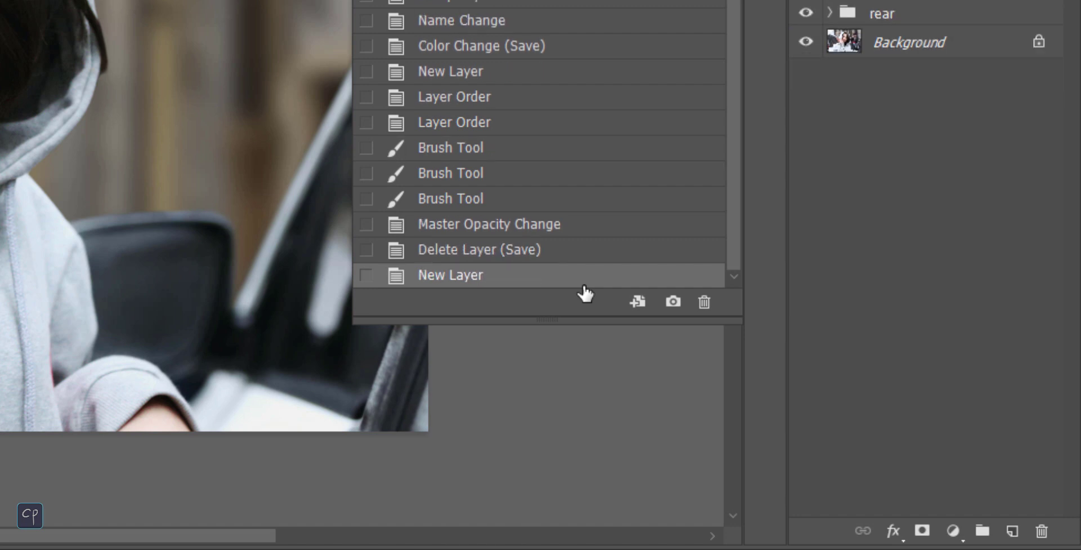
pyautogui.hotkey('ctrl', 'z')
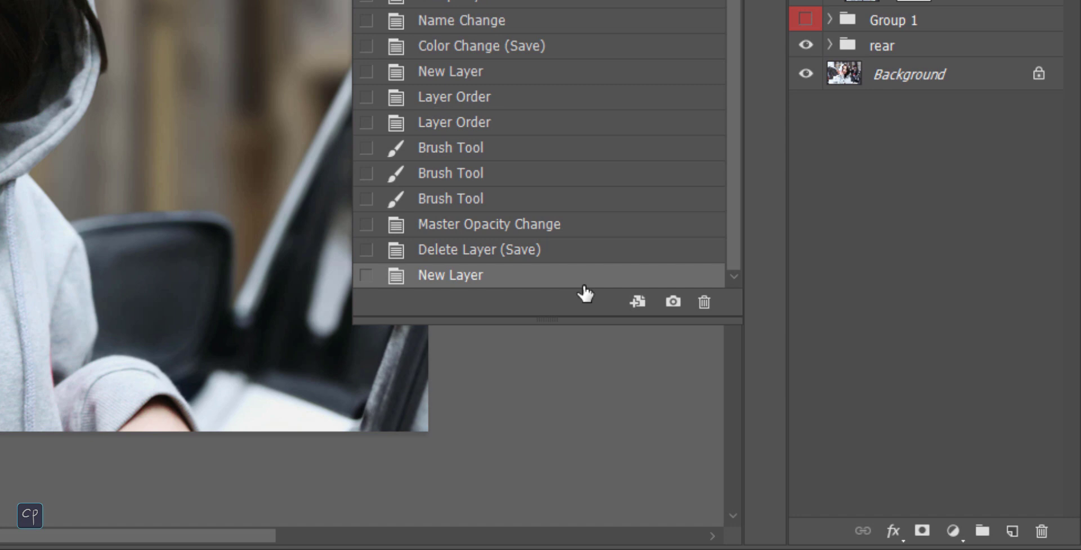
pyautogui.hotkey('ctrl', 'z')
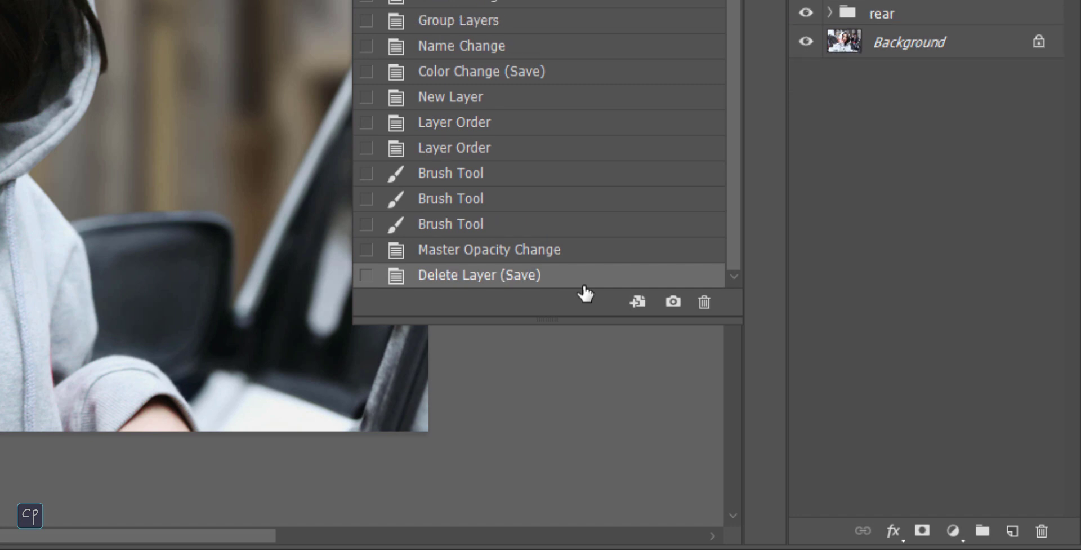
pyautogui.hotkey('ctrl', 'z')
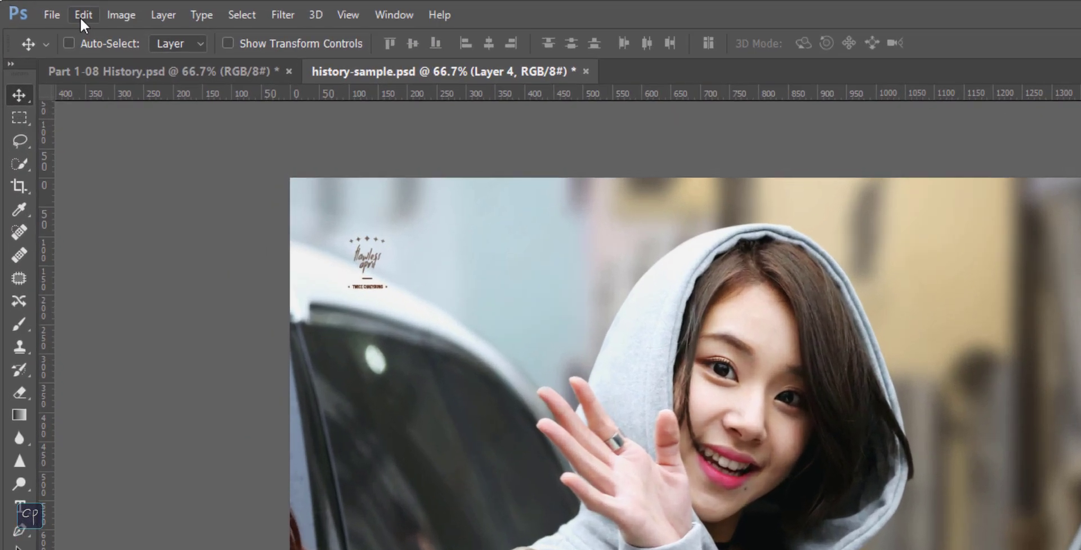
# Step backward through the history to the Lasso state and return to the latest New Layer state.
pyautogui.click(53, 10)
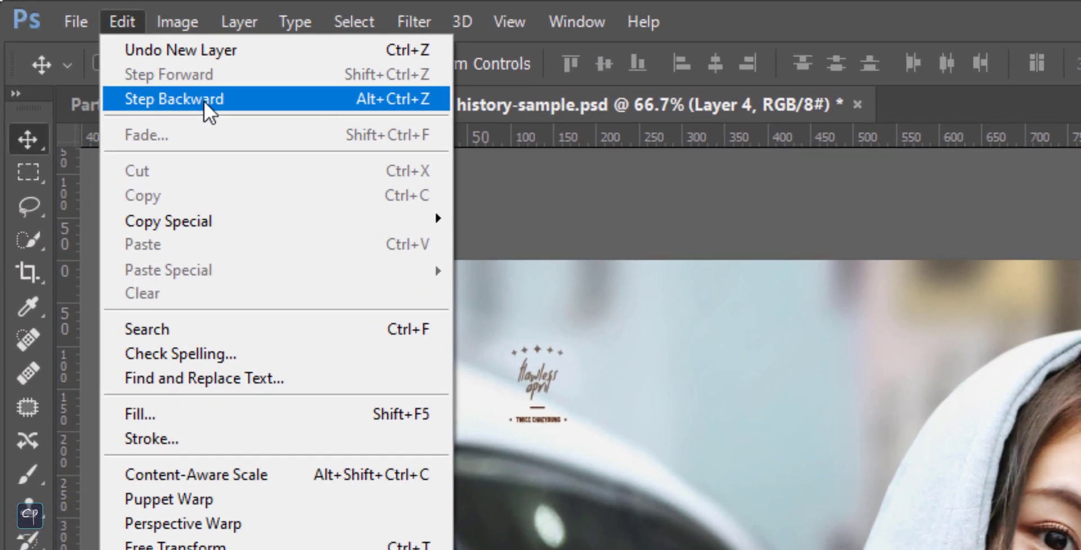
pyautogui.press('Escape')
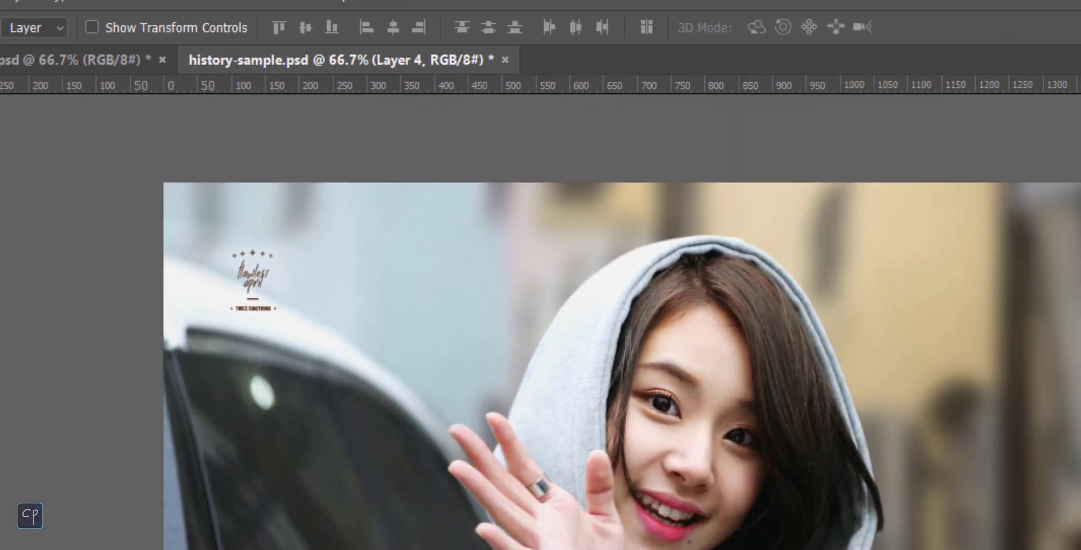
pyautogui.hotkey('ctrl', 'alt', 'z')
pyautogui.hotkey('ctrl', 'alt', 'z')
pyautogui.hotkey('ctrl', 'alt', 'z')
pyautogui.hotkey('ctrl', 'alt', 'z')
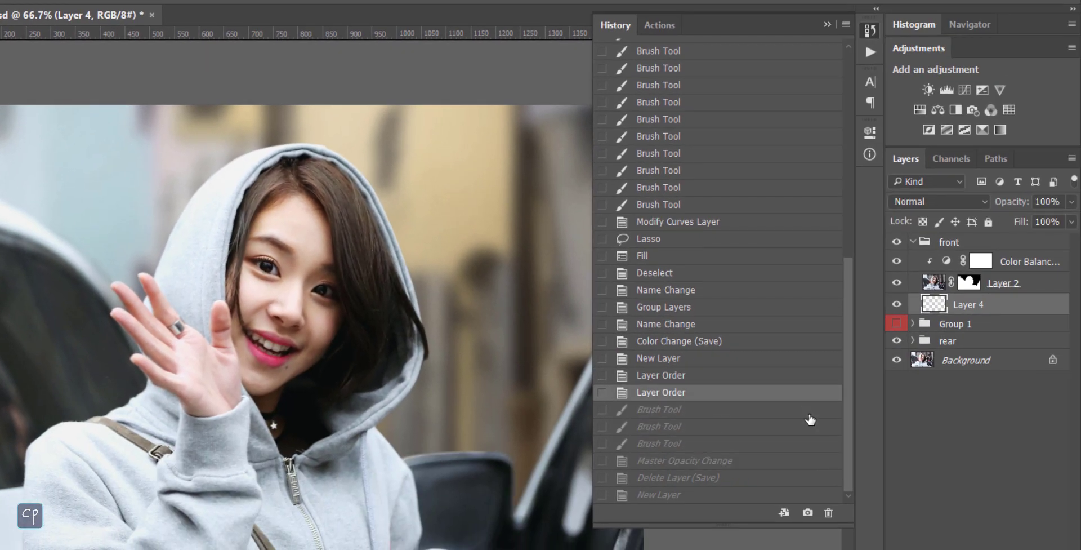
pyautogui.hotkey('ctrl', 'alt', 'z')
pyautogui.hotkey('ctrl', 'alt', 'z')
pyautogui.hotkey('ctrl', 'alt', 'z')
pyautogui.hotkey('ctrl', 'alt', 'z')
pyautogui.hotkey('ctrl', 'alt', 'z')
pyautogui.hotkey('ctrl', 'alt', 'z')
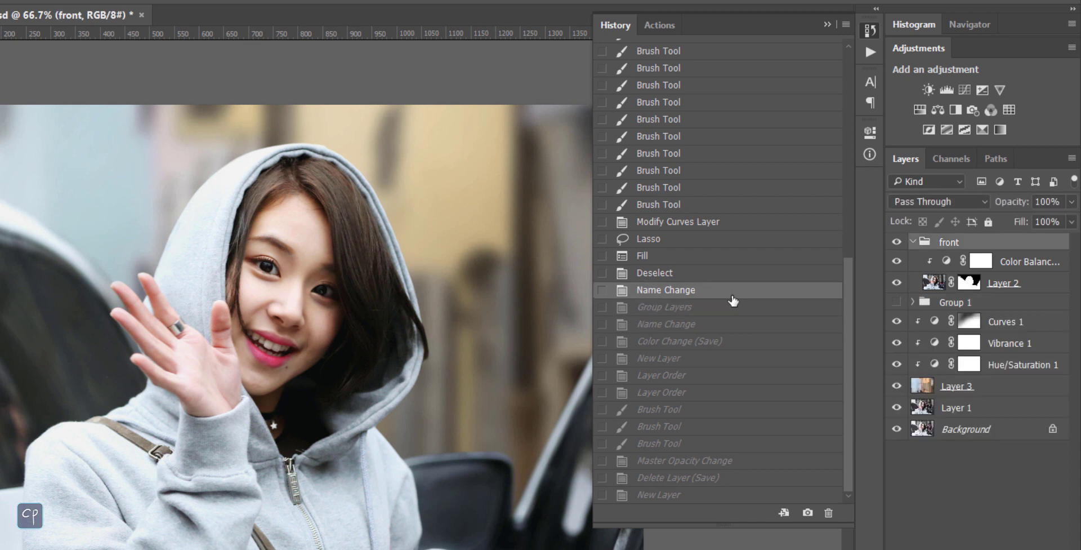
pyautogui.hotkey('ctrl', 'alt', 'z')
pyautogui.hotkey('ctrl', 'alt', 'z')
pyautogui.hotkey('ctrl', 'alt', 'z')
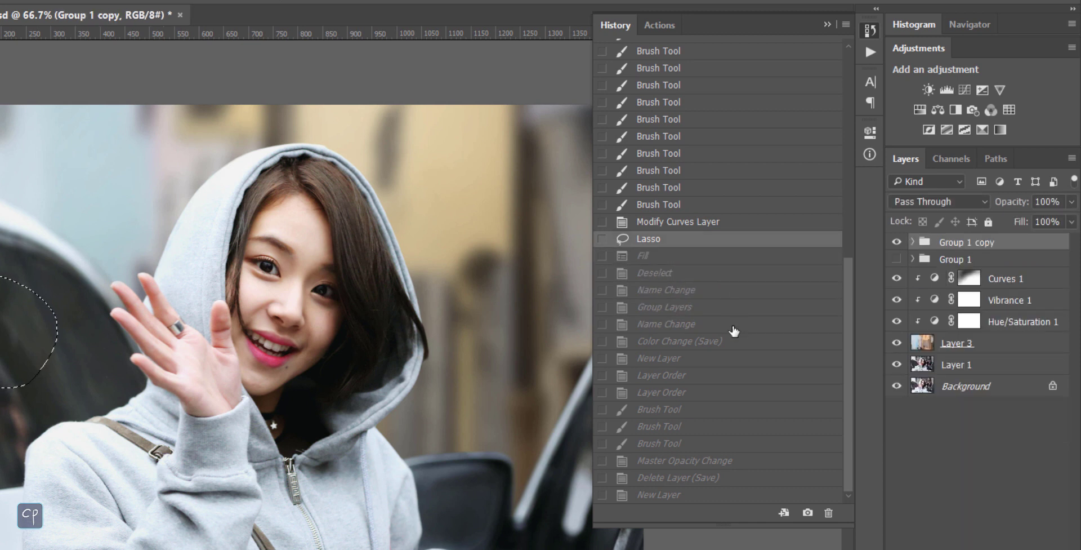
pyautogui.click(704, 495)
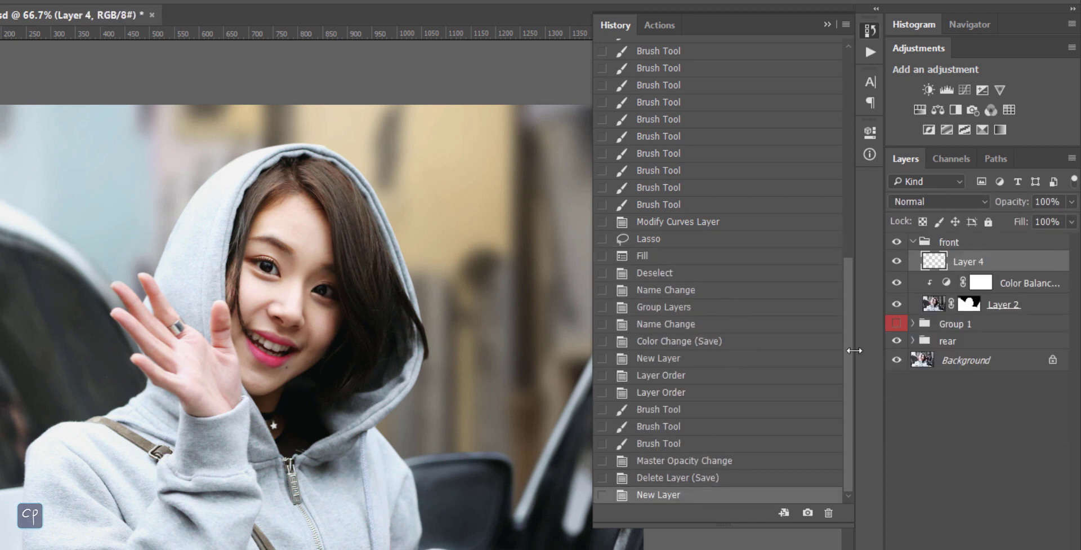
# Revert the document to the first Brush Tool history state and restore the latest New Layer state.
pyautogui.moveTo(849, 344); pyautogui.dragTo(843, 119)
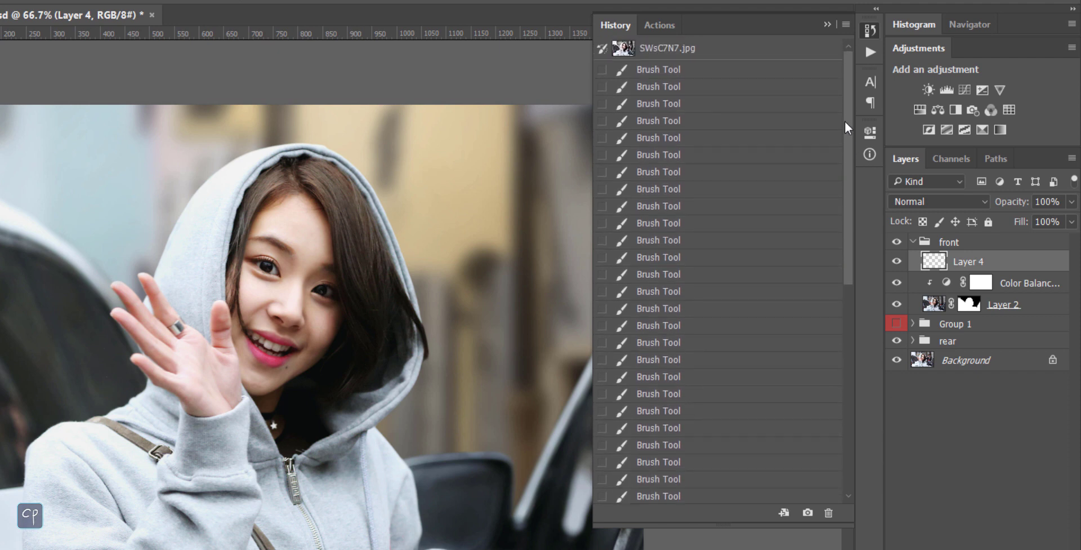
pyautogui.click(680, 71)
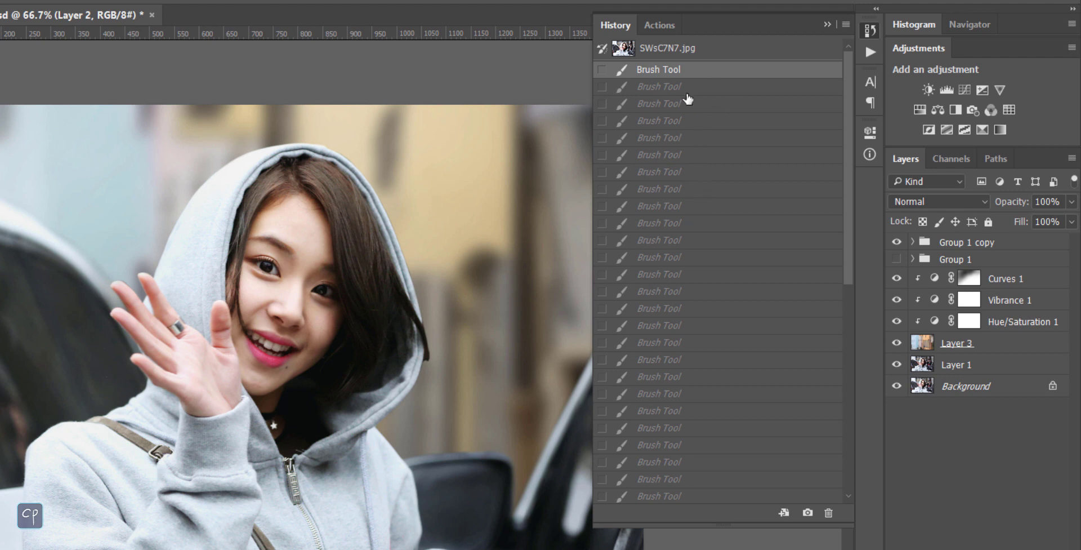
pyautogui.moveTo(848, 237); pyautogui.dragTo(846, 444)
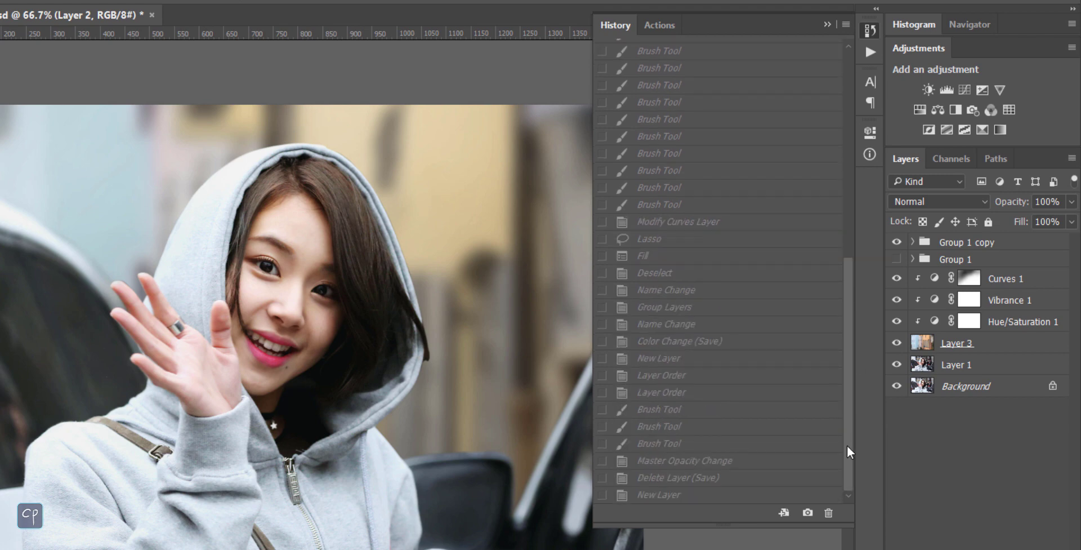
pyautogui.click(732, 495)
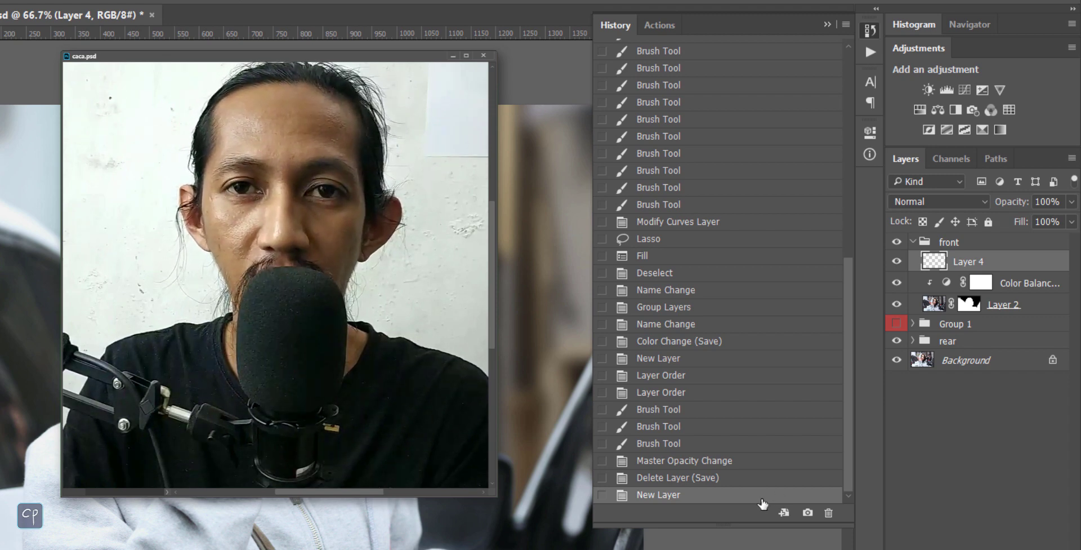
# Go back seven history states to the earlier Layer Order state and restore the latest New Layer state.
pyautogui.hotkey('ctrl', 'z')
pyautogui.hotkey('ctrl', 'z')
pyautogui.hotkey('ctrl', 'z')
pyautogui.hotkey('ctrl', 'z')
pyautogui.hotkey('ctrl', 'z')
pyautogui.hotkey('ctrl', 'z')
pyautogui.hotkey('ctrl', 'z')
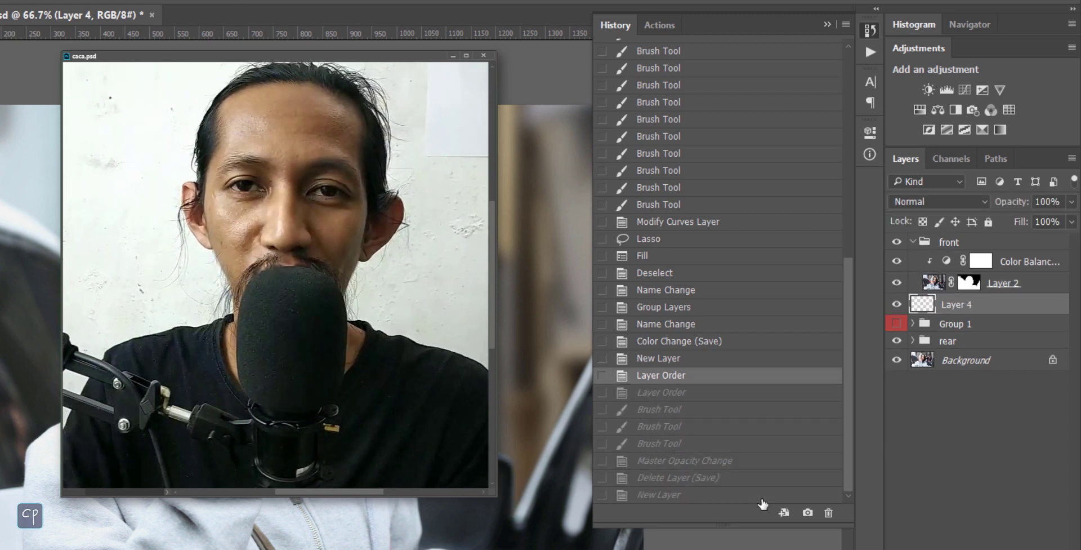
pyautogui.click(763, 501)
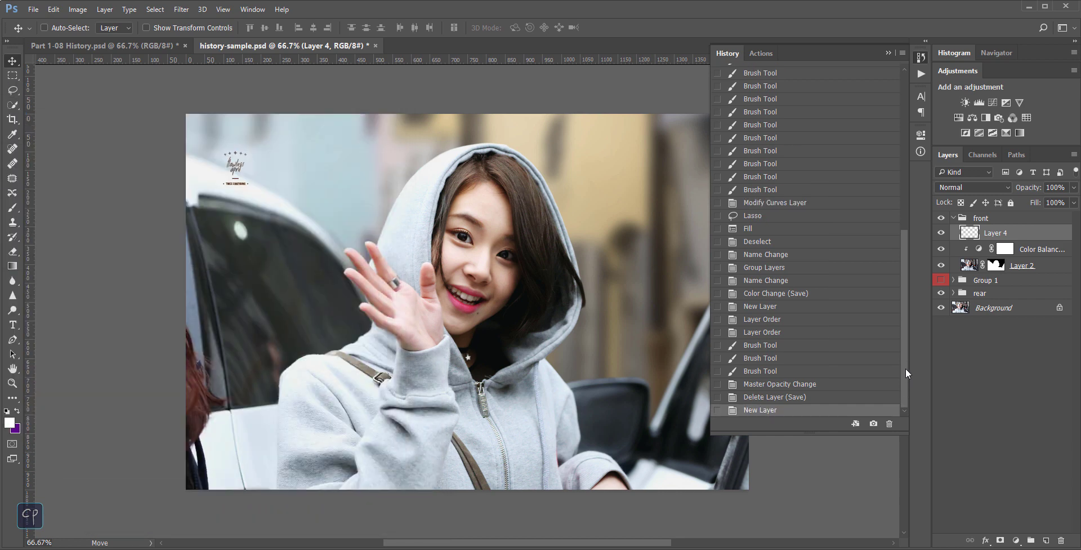
# Try a History States limit of 1000 in the Performance preferences, then discard the preference change.
pyautogui.moveTo(906, 368); pyautogui.dragTo(898, 409)
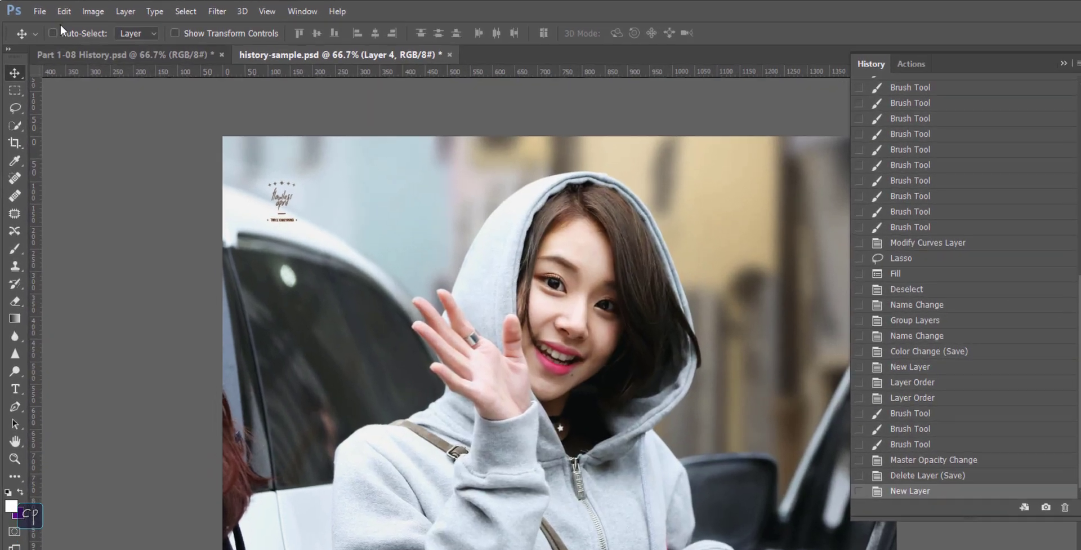
pyautogui.click(53, 10)
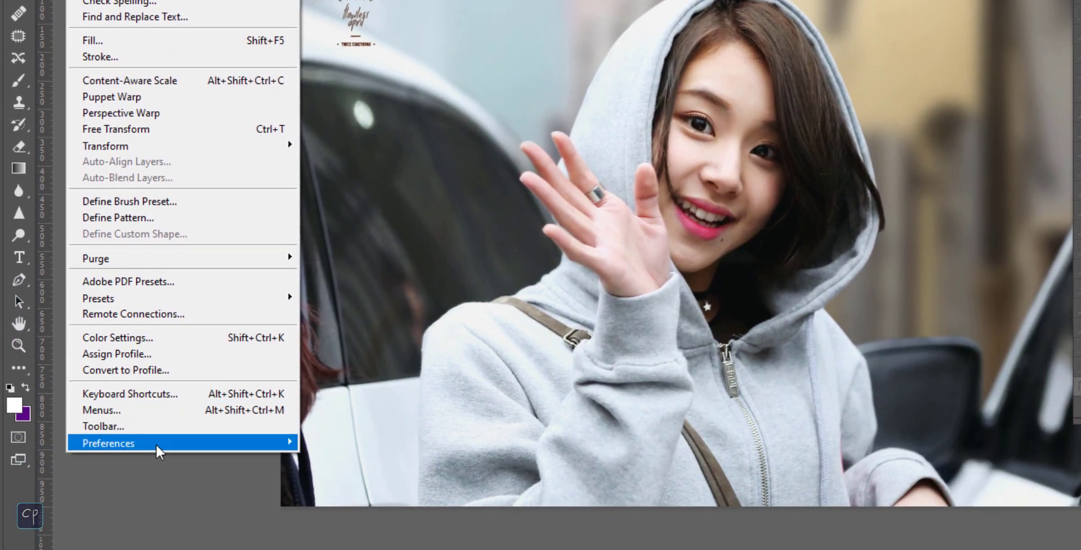
pyautogui.moveTo(158, 449)
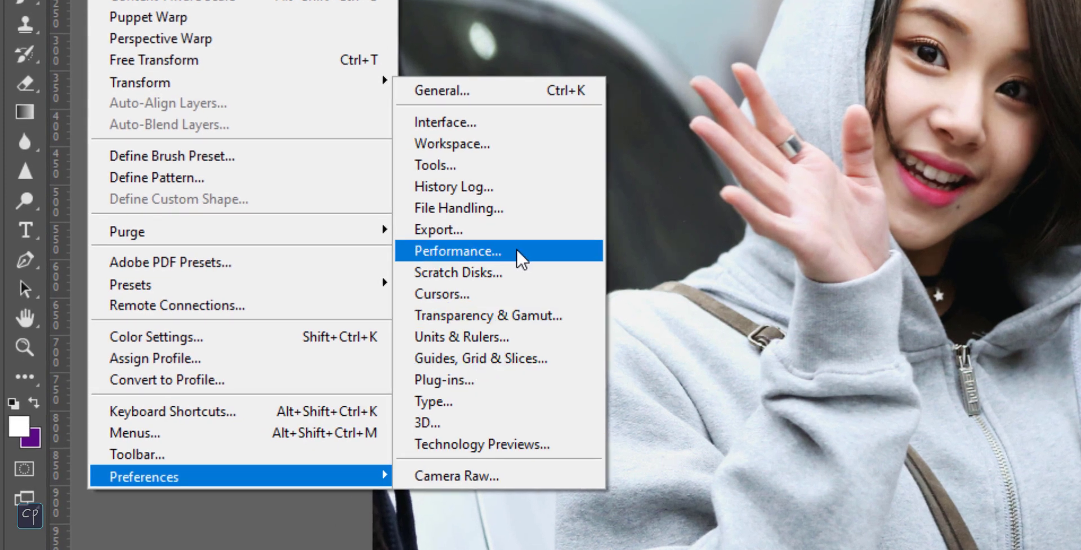
pyautogui.click(516, 249)
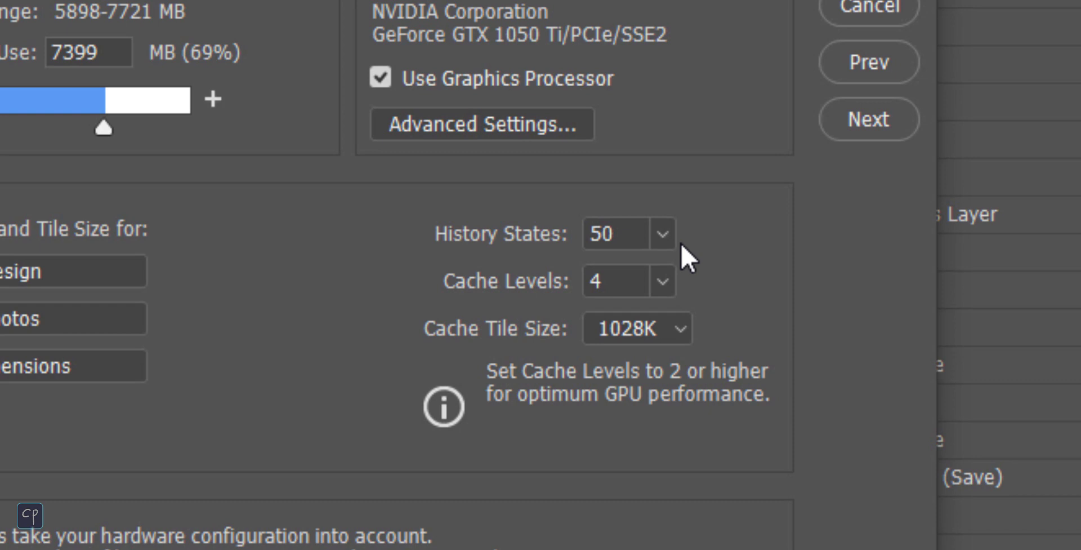
pyautogui.click(668, 231)
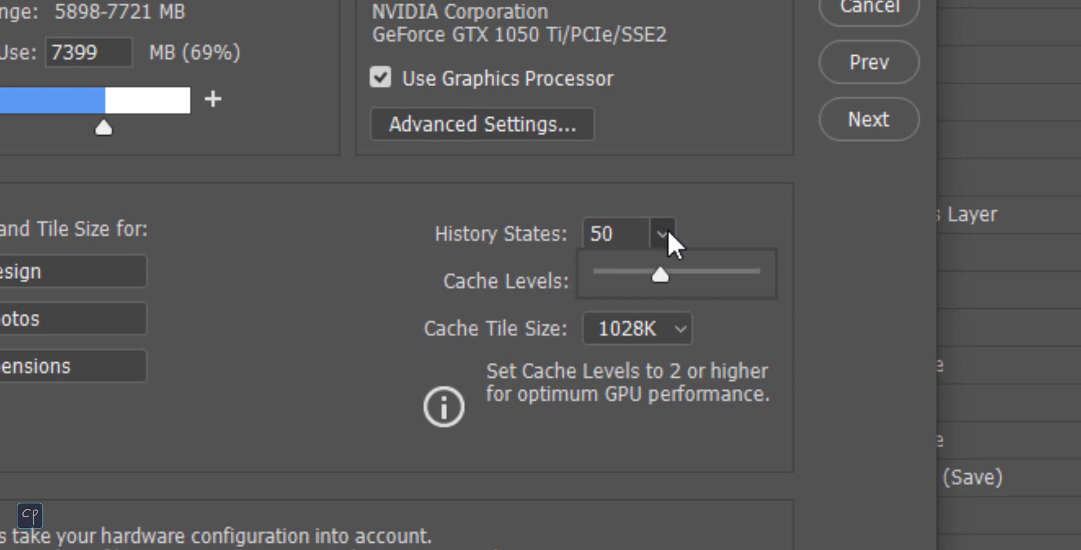
pyautogui.moveTo(663, 282); pyautogui.dragTo(795, 291)
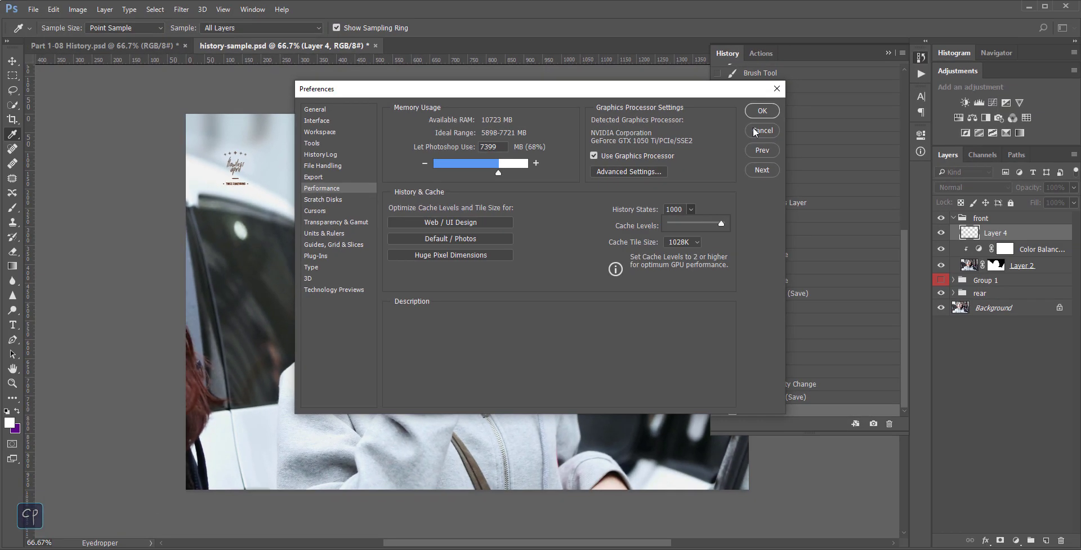
pyautogui.click(761, 130)
pyautogui.press('v')
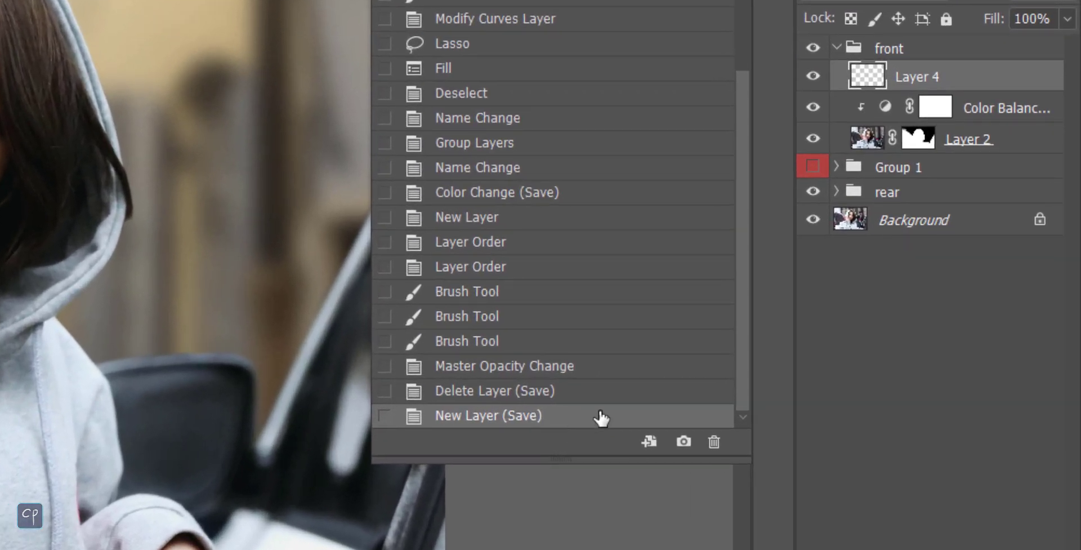
# Delete the latest New Layer history state and bring the layer back.
pyautogui.click(715, 445)
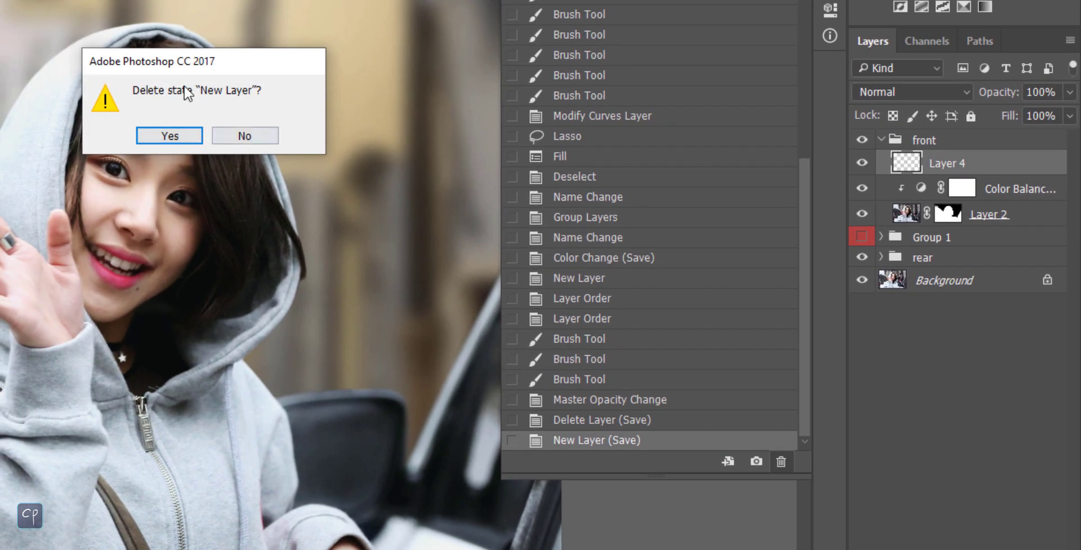
pyautogui.click(164, 137)
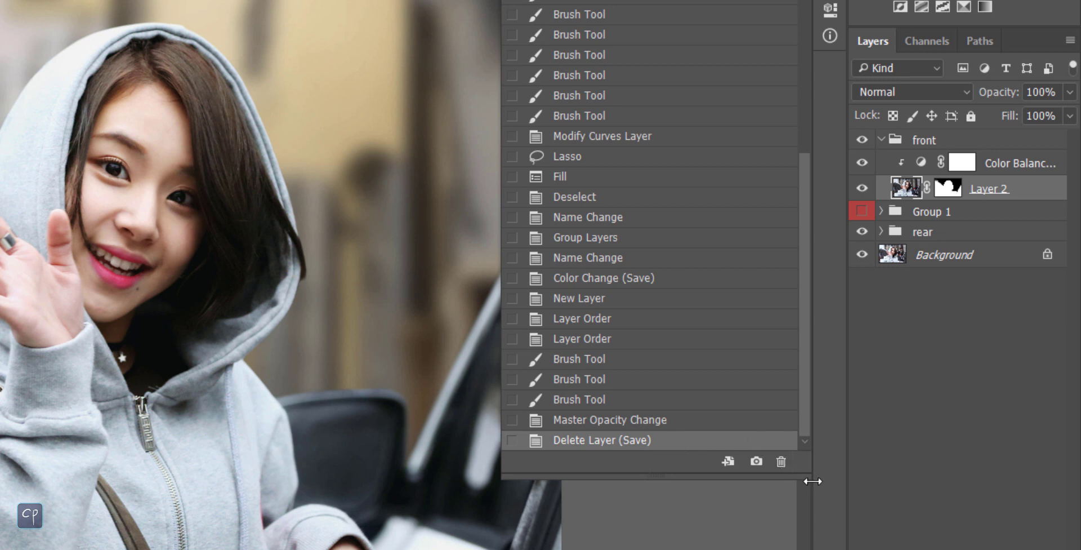
pyautogui.hotkey('ctrl', 'shift', 'alt', 'n')
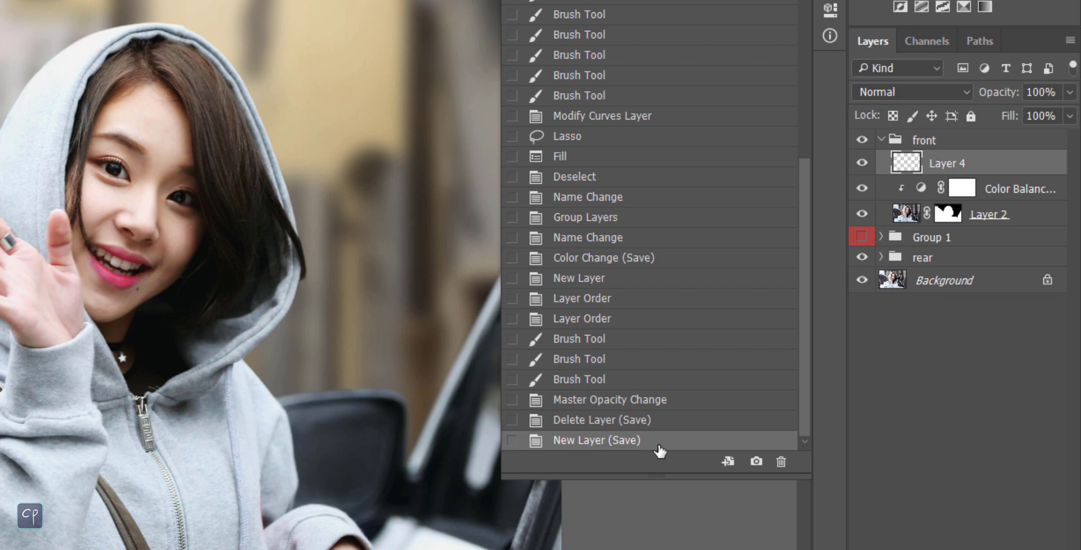
# Revert the document to the Modify Curves Layer history state and try deleting that state.
pyautogui.click(669, 119)
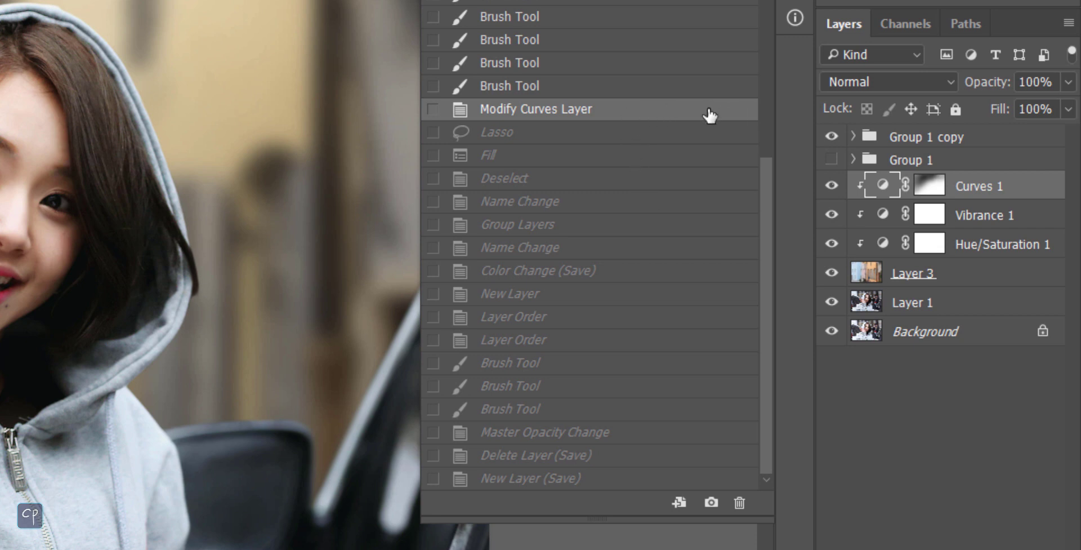
pyautogui.moveTo(615, 115)
pyautogui.mouseDown()
pyautogui.moveTo(712, 121)
pyautogui.moveTo(734, 398)
pyautogui.moveTo(753, 471)
pyautogui.moveTo(742, 506)
pyautogui.mouseUp()
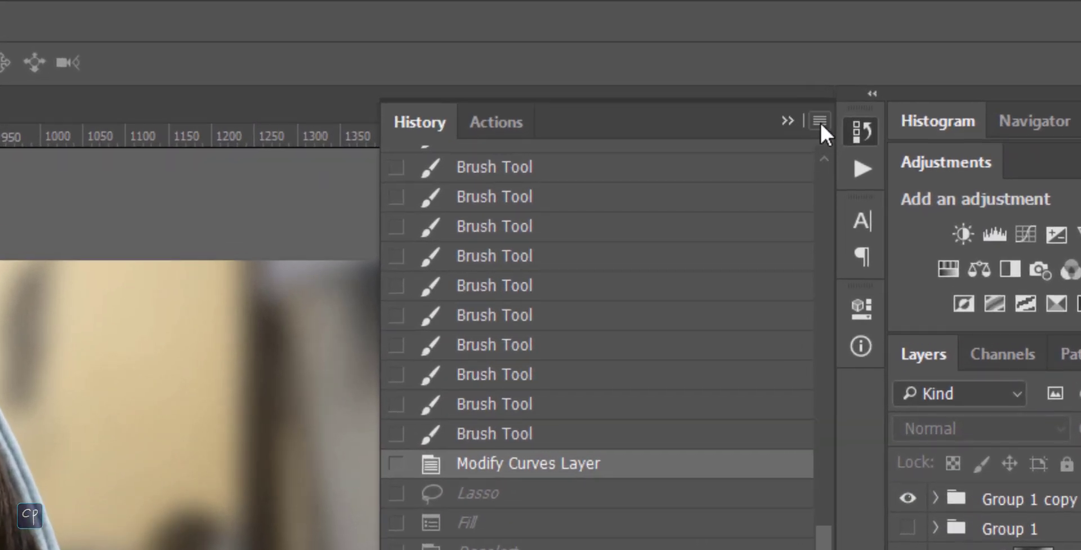
# Allow non-linear history in the History Options and delete only the Modify Curves Layer state.
pyautogui.click(820, 120)
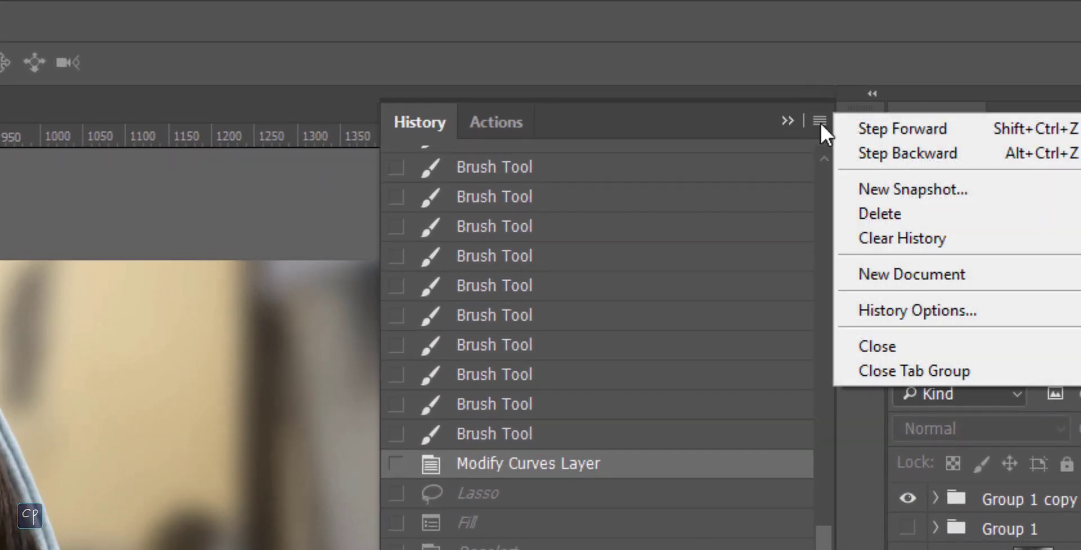
pyautogui.click(911, 305)
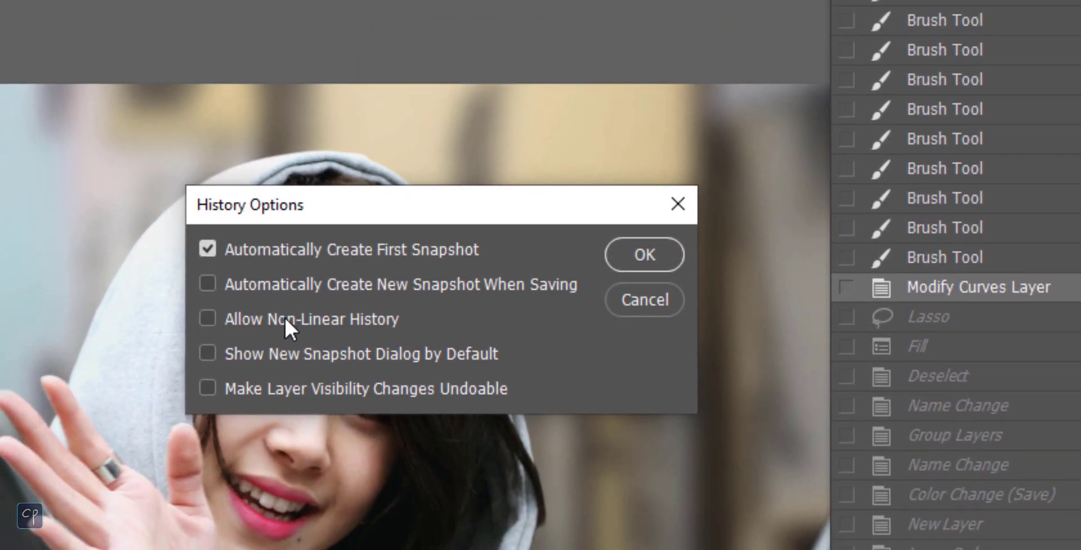
pyautogui.click(206, 321)
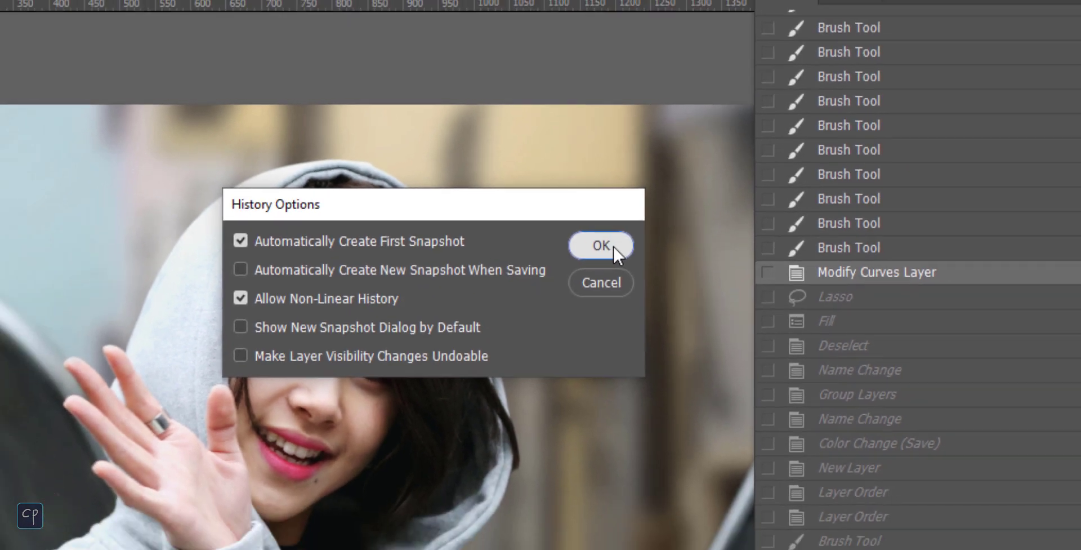
pyautogui.click(615, 247)
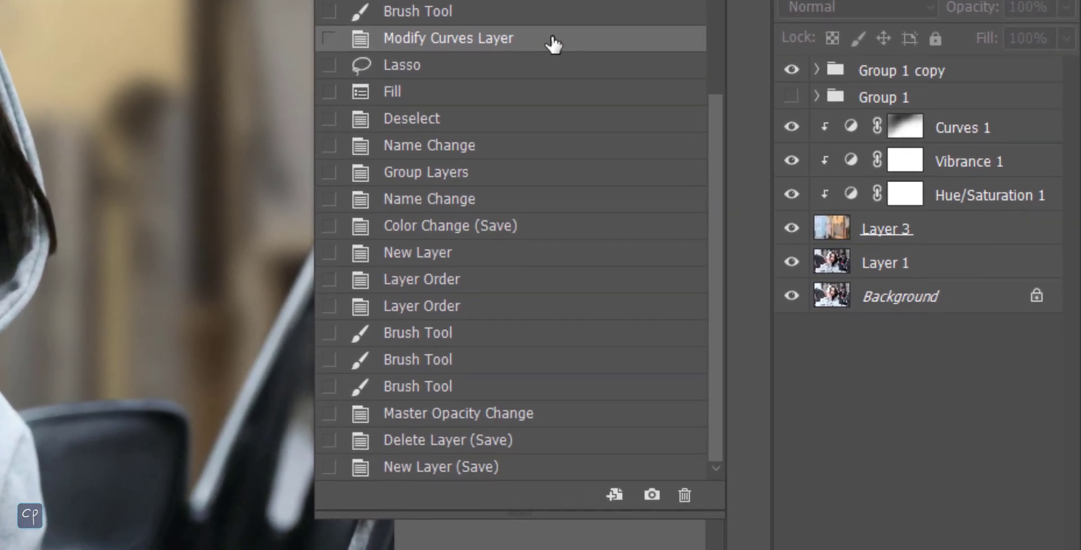
pyautogui.moveTo(550, 40); pyautogui.dragTo(683, 494)
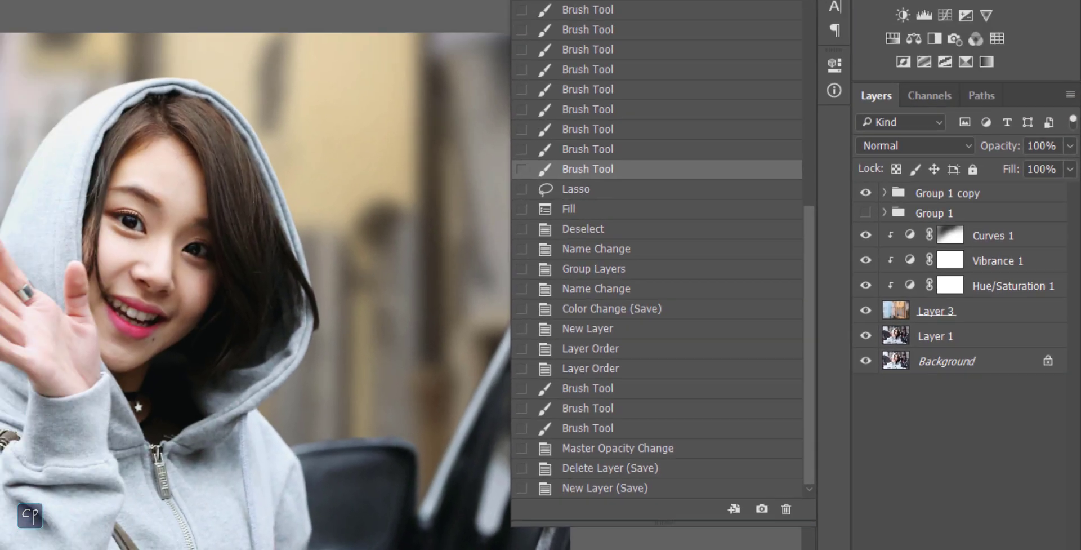
# Disable Allow Non-Linear History in the History Options.
pyautogui.click(852, 38)
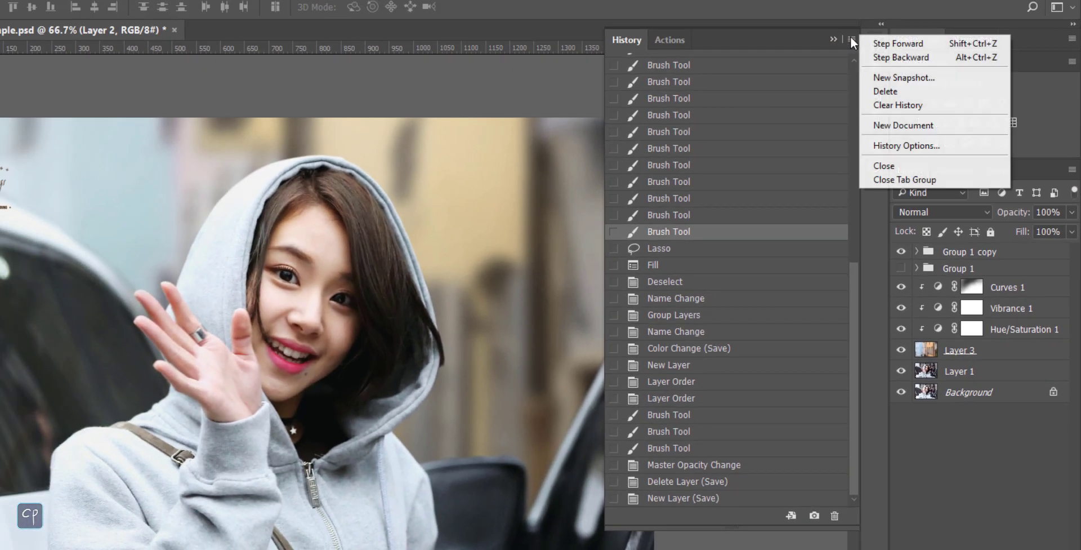
pyautogui.click(907, 146)
pyautogui.click(316, 246)
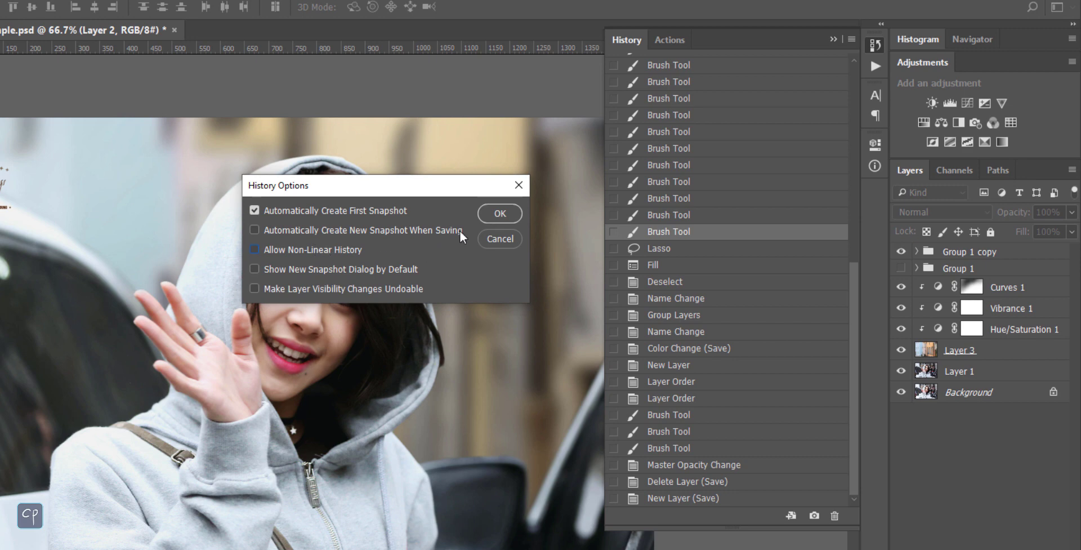
pyautogui.click(500, 213)
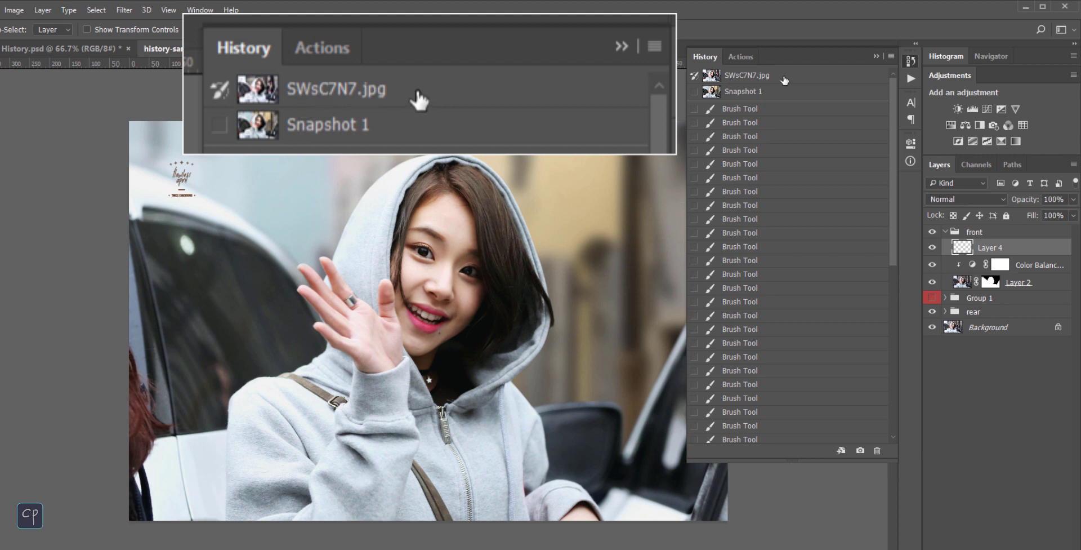
# Compare the original SWsC7N7.jpg snapshot with Snapshot 1 by switching the document between them repeatedly.
pyautogui.click(784, 80)
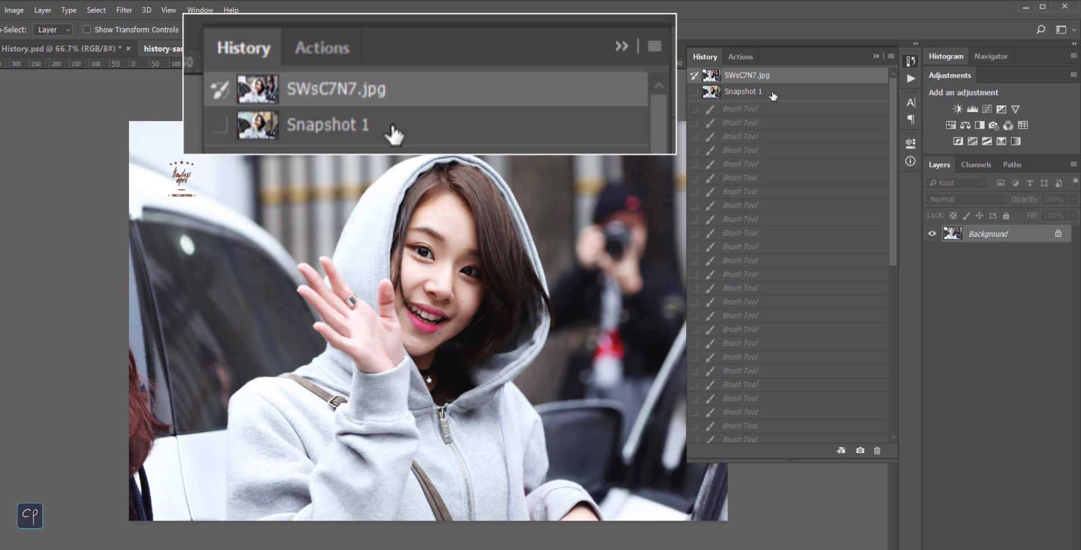
pyautogui.click(774, 96)
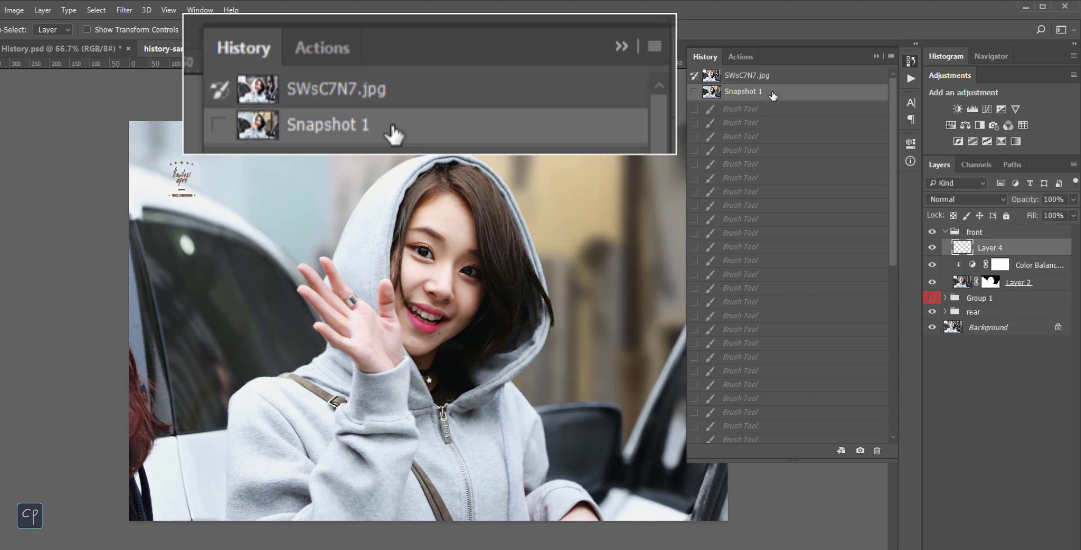
pyautogui.click(789, 77)
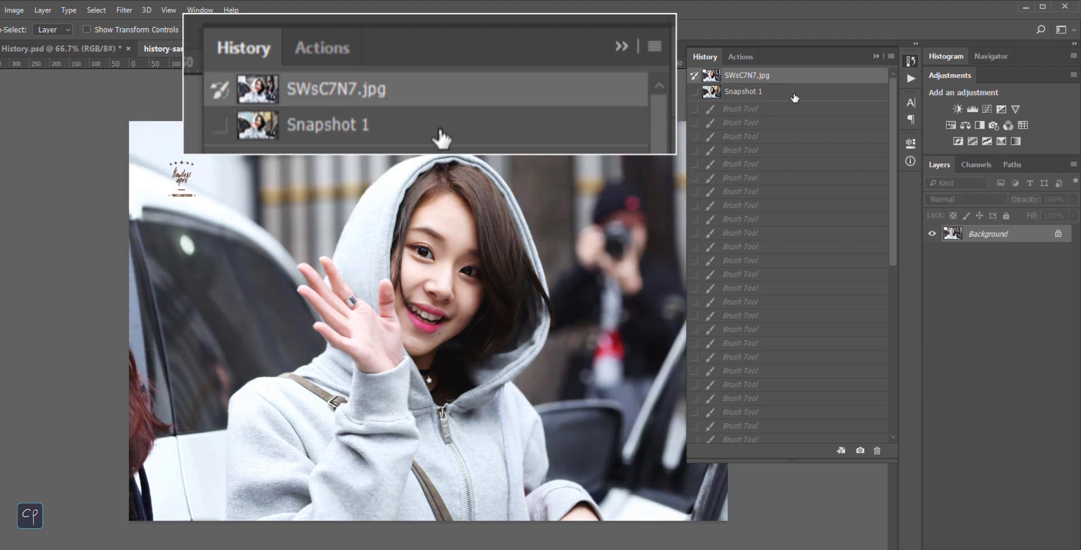
pyautogui.click(794, 96)
pyautogui.click(792, 77)
pyautogui.click(787, 95)
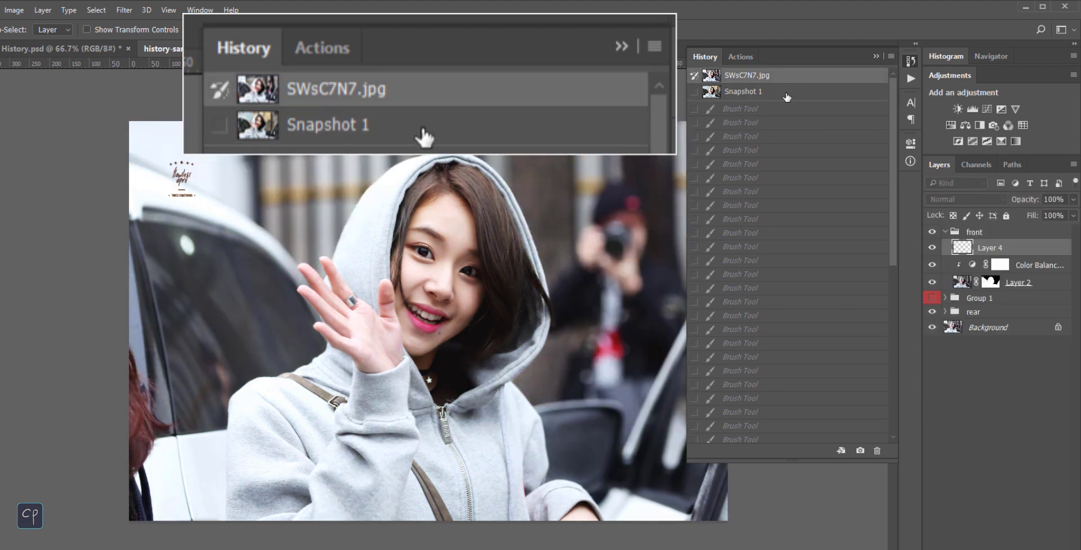
pyautogui.click(789, 79)
pyautogui.click(791, 96)
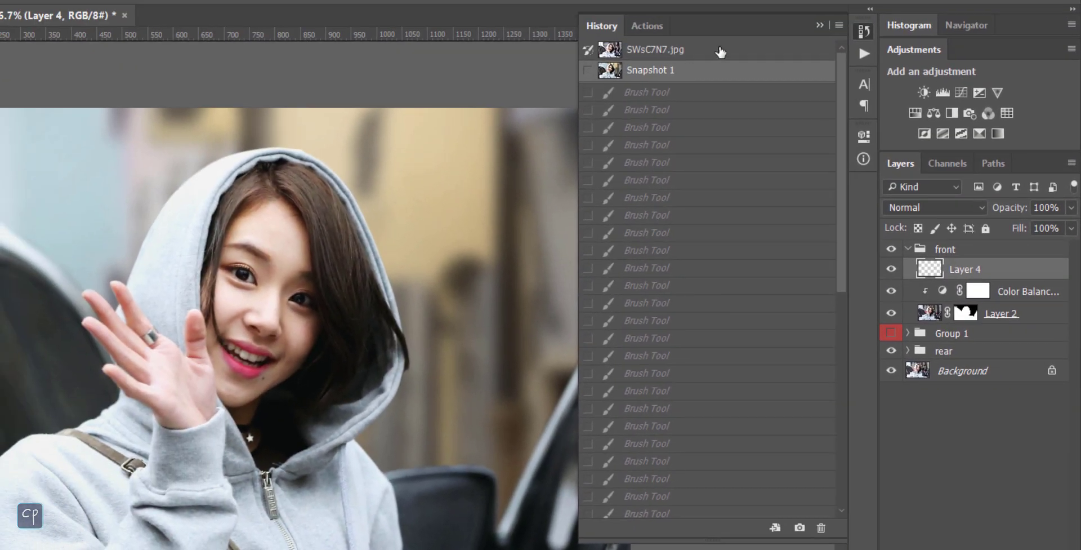
pyautogui.click(656, 50)
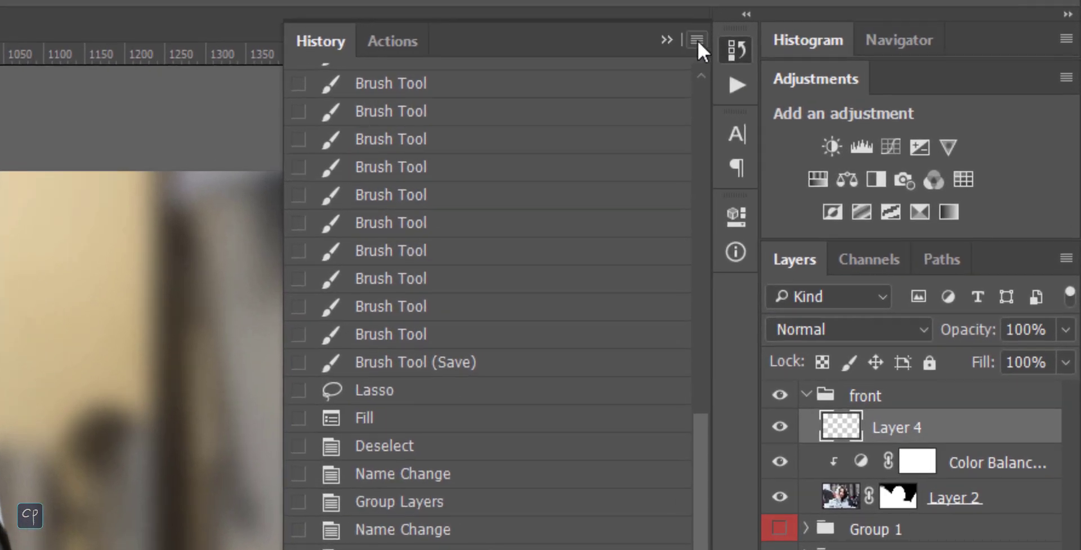
# Create a history snapshot from the Current Layer named "Snapshot 1 - Current Layer".
pyautogui.click(698, 38)
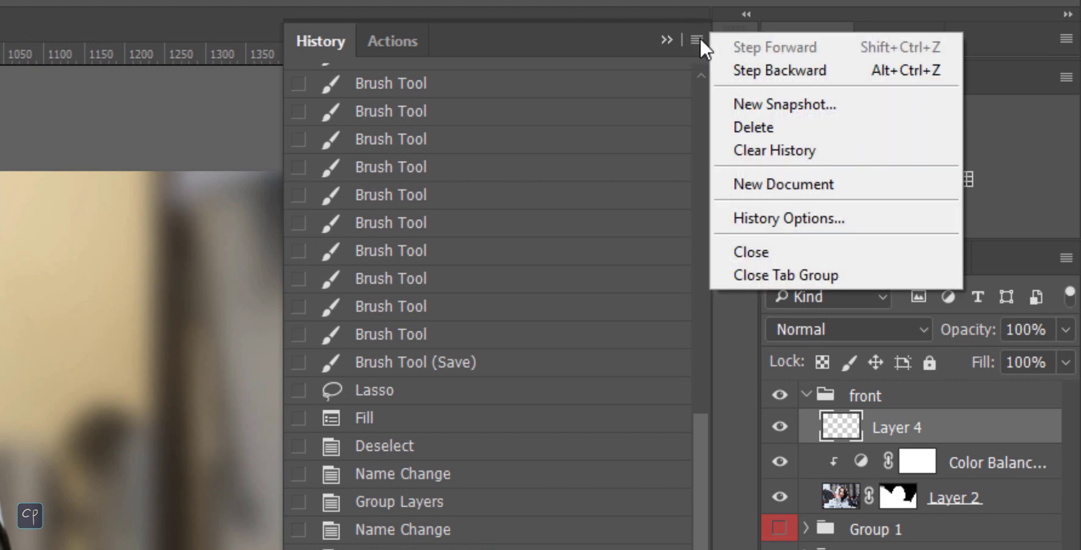
pyautogui.click(868, 104)
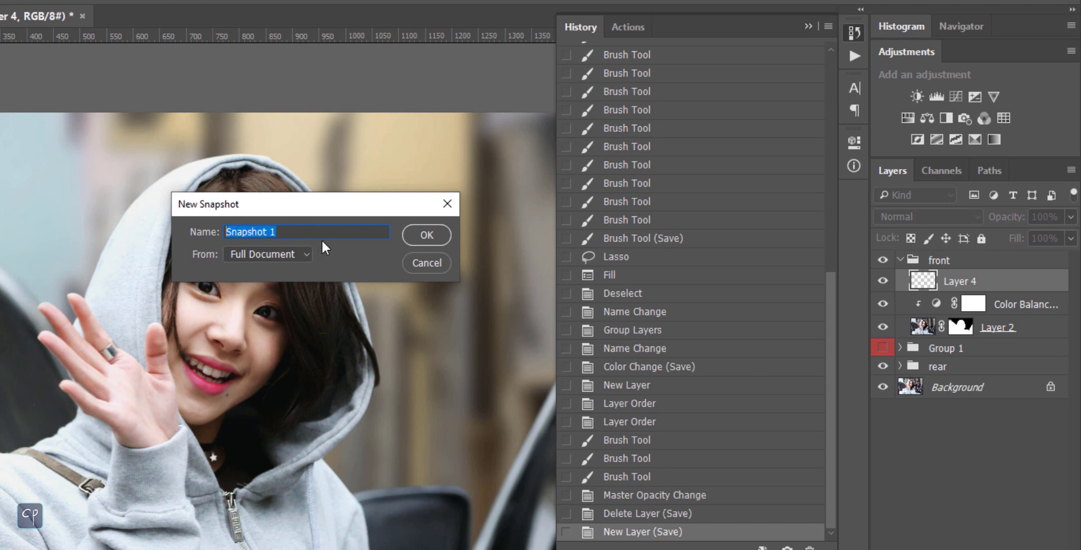
pyautogui.click(295, 255)
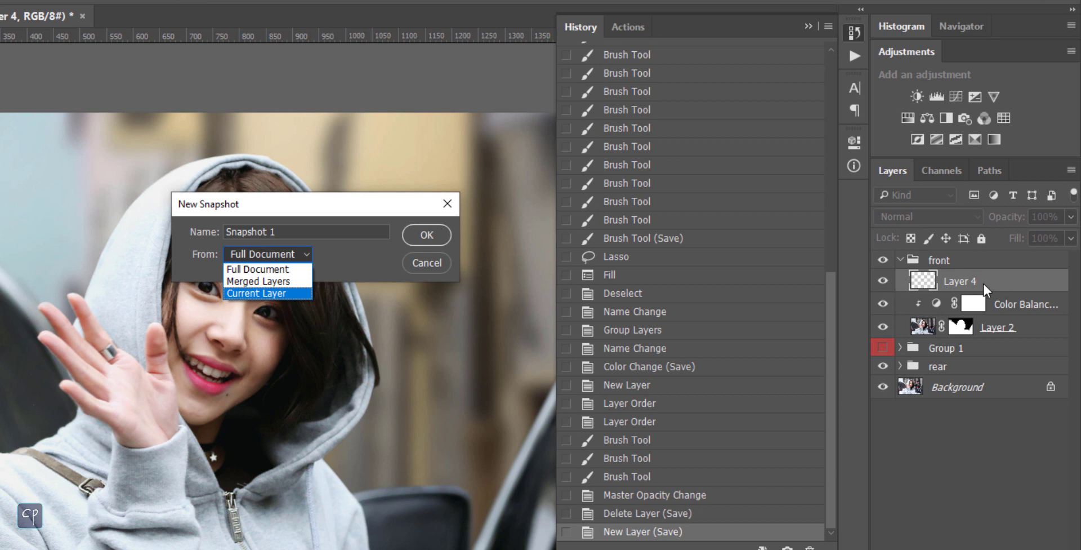
pyautogui.click(265, 292)
pyautogui.click(336, 231)
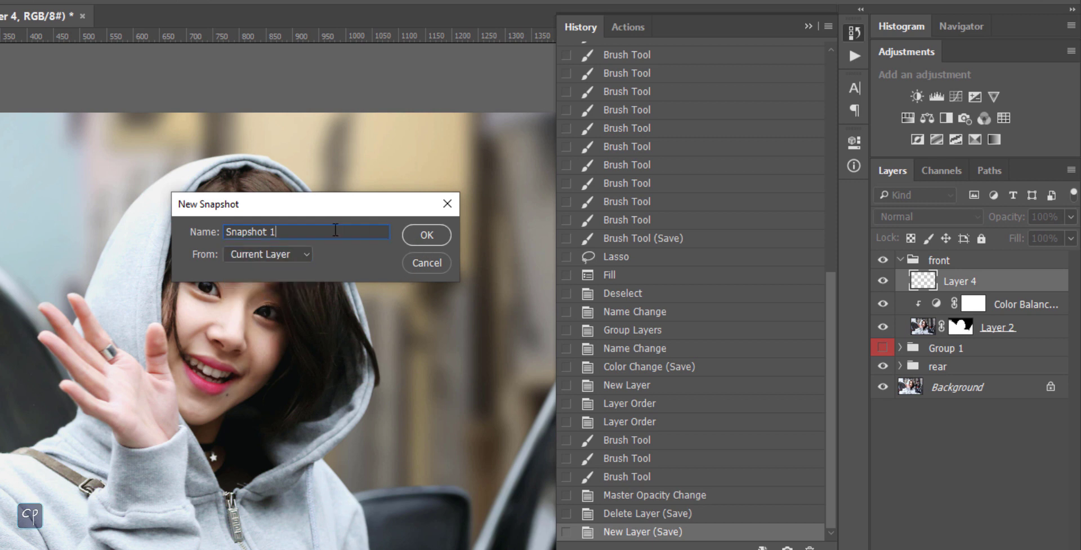
pyautogui.write('- Current Layer')
pyautogui.click(413, 236)
# View the document at "Snapshot 1 - Current Layer" and return to the latest New Layer (Save) state.
pyautogui.moveTo(833, 317); pyautogui.dragTo(829, 73)
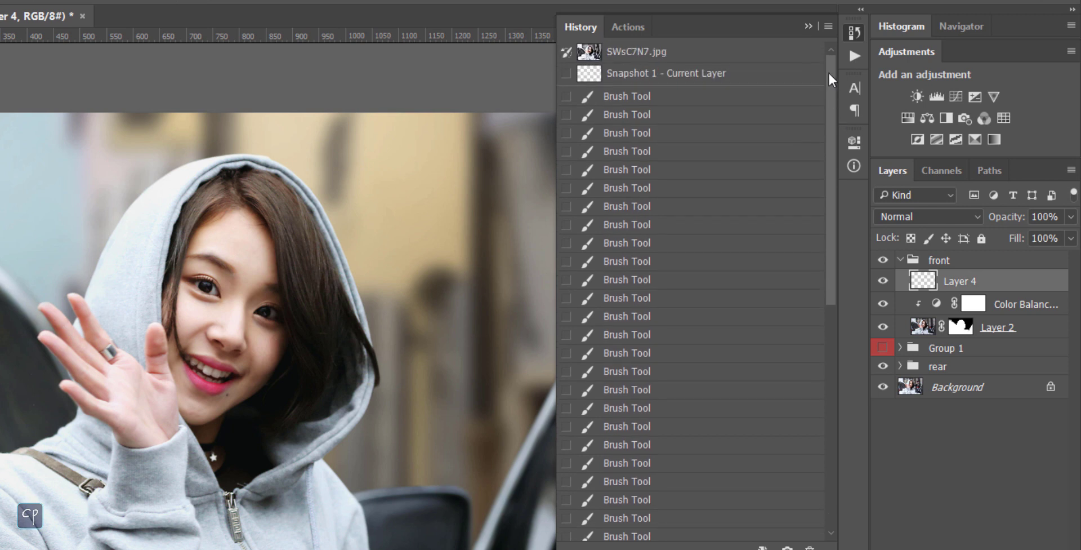
pyautogui.click(735, 79)
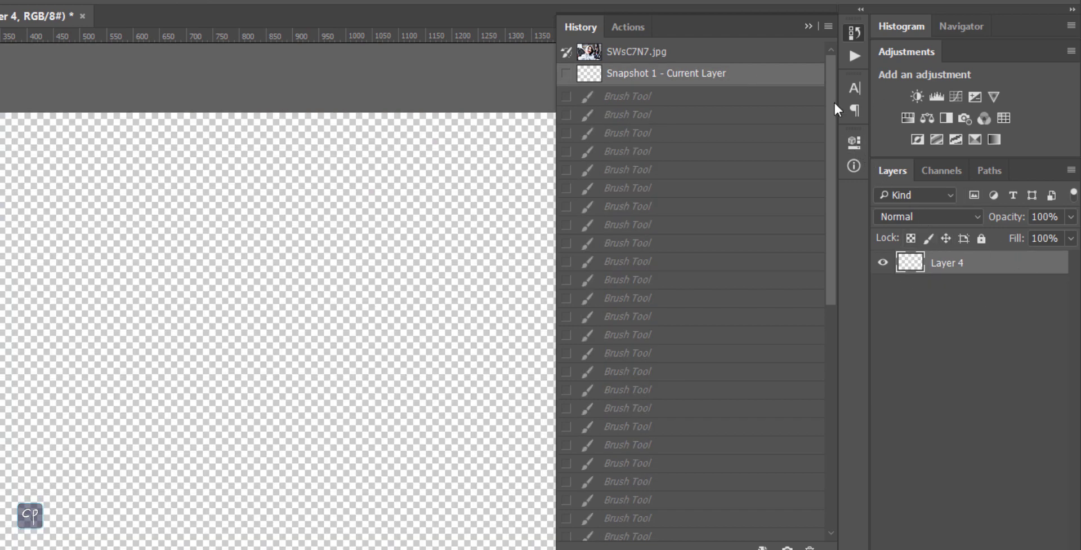
pyautogui.moveTo(834, 100); pyautogui.dragTo(834, 332)
pyautogui.click(752, 533)
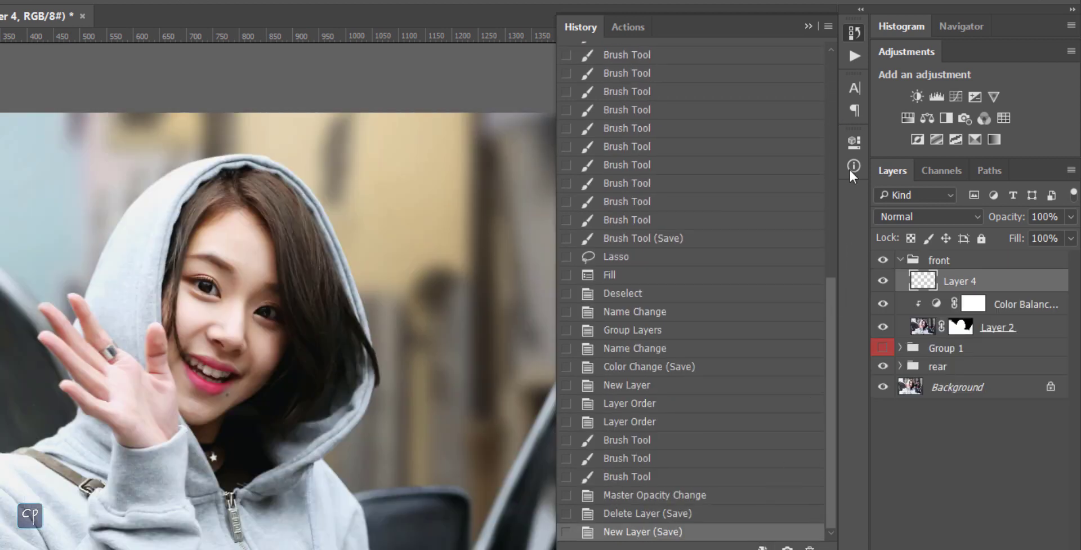
# Create a history snapshot from Merged Layers named "Snapshot 2 - Merged Layers".
pyautogui.click(827, 28)
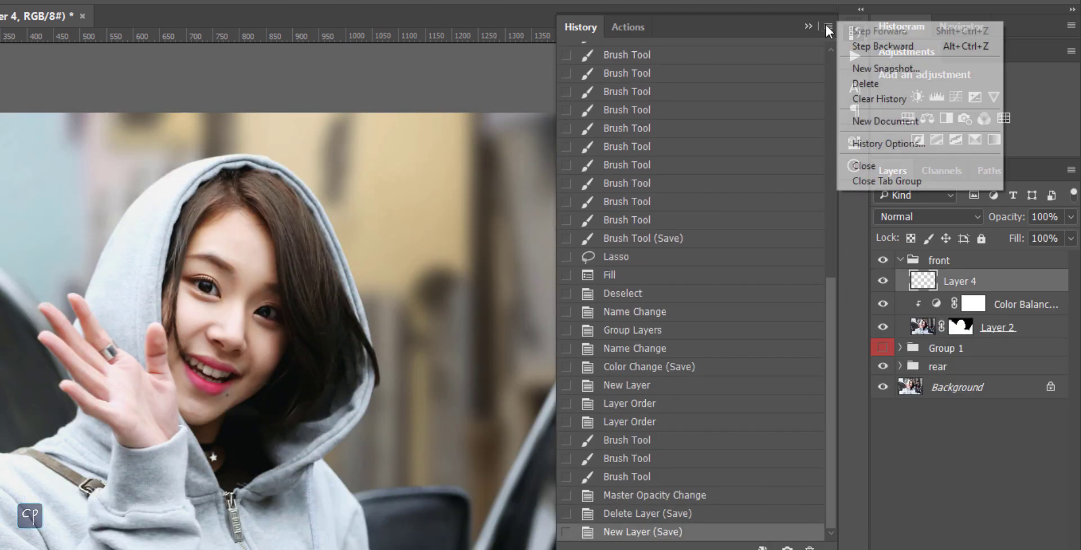
pyautogui.click(861, 65)
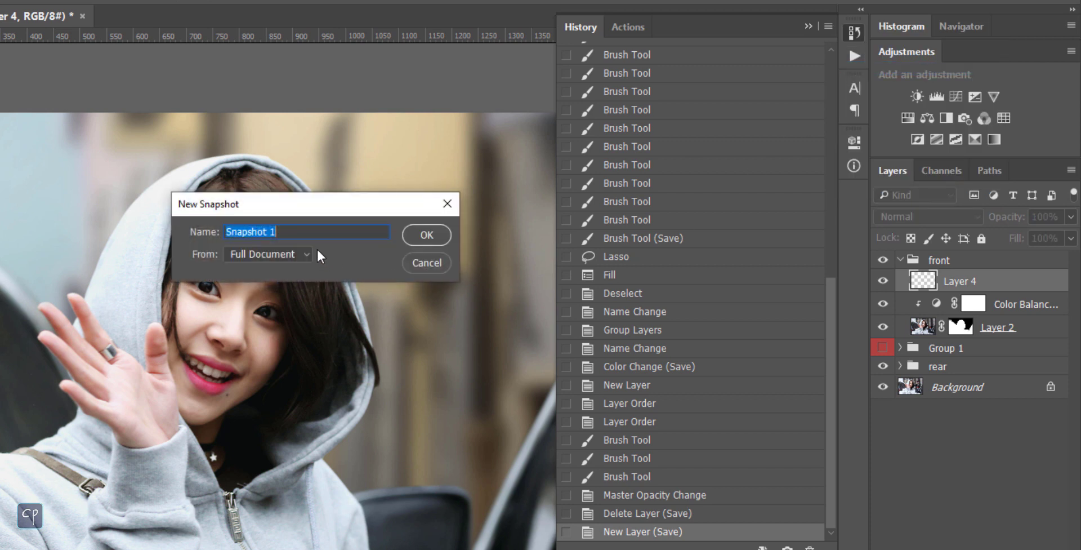
pyautogui.click(276, 253)
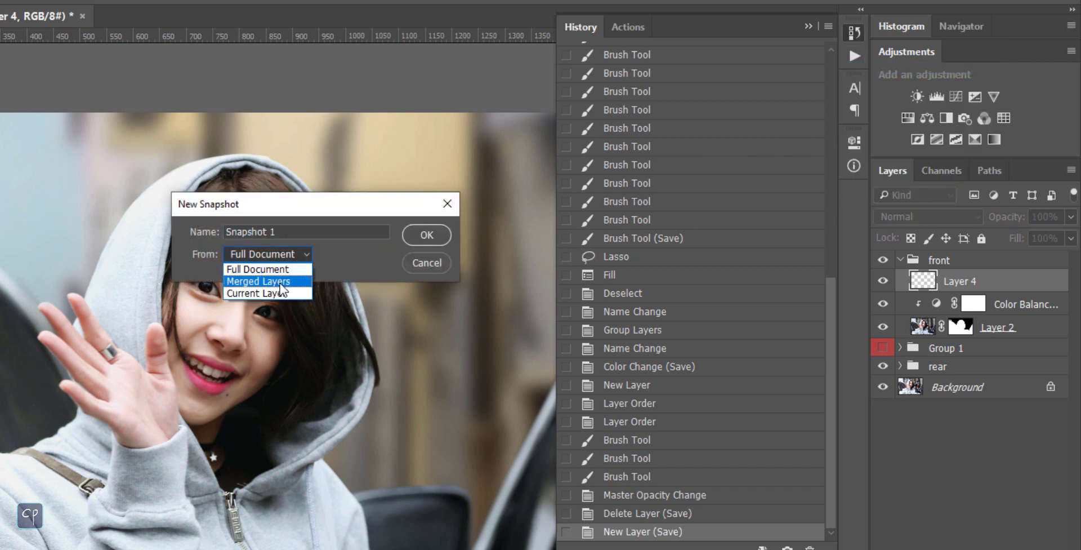
pyautogui.click(267, 283)
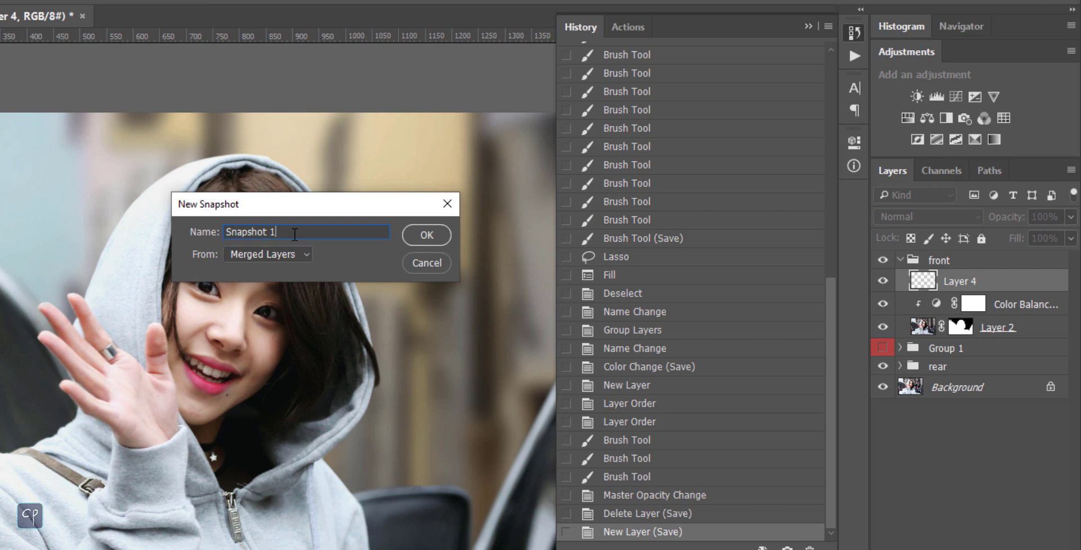
pyautogui.press('BackSpace')
pyautogui.write('2 - Merged Layers')
pyautogui.press('BackSpace')
pyautogui.press('BackSpace')
pyautogui.press('BackSpace')
pyautogui.write('ers')
pyautogui.click(414, 237)
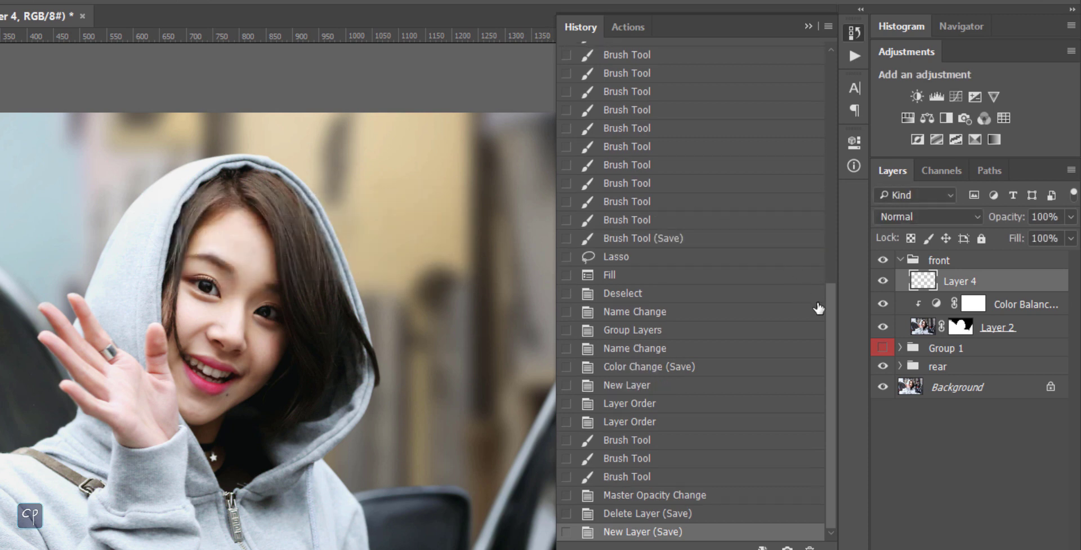
# View the document at "Snapshot 2 - Merged Layers" and return to the latest New Layer (Save) state.
pyautogui.moveTo(835, 278); pyautogui.dragTo(875, 39)
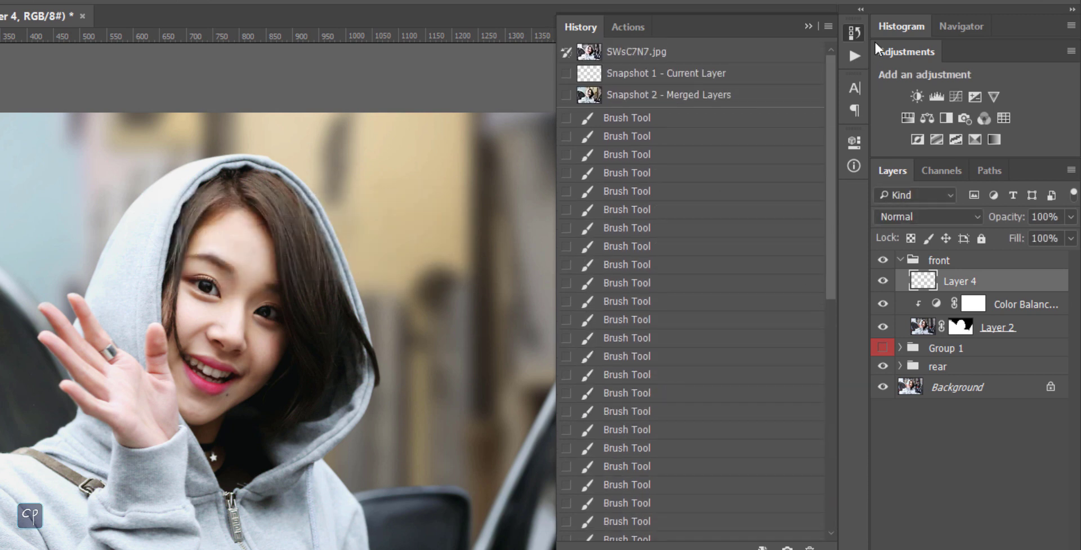
pyautogui.click(688, 99)
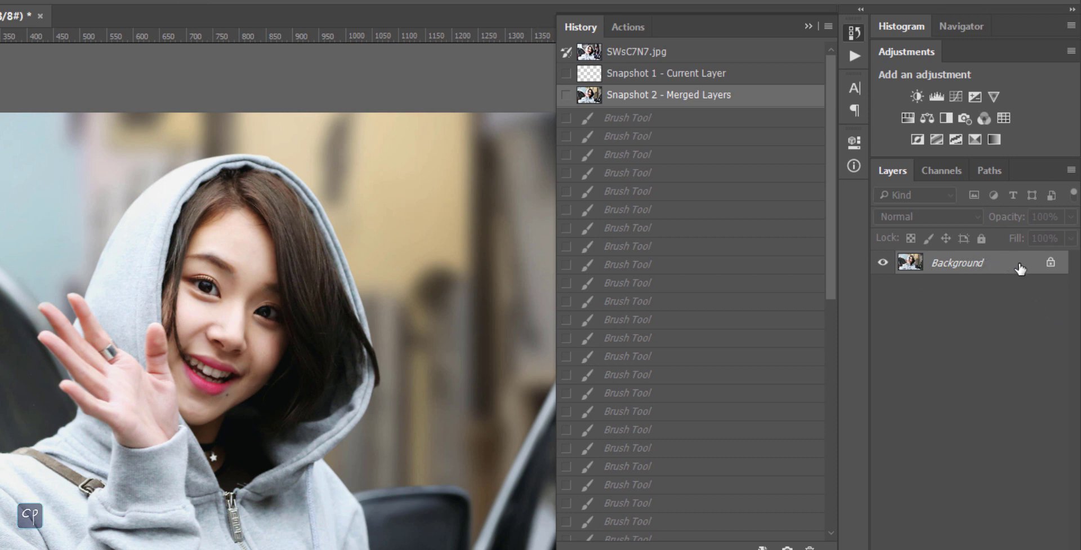
pyautogui.moveTo(831, 182)
pyautogui.mouseDown()
pyautogui.moveTo(833, 355)
pyautogui.moveTo(816, 525)
pyautogui.mouseUp()
pyautogui.click(759, 533)
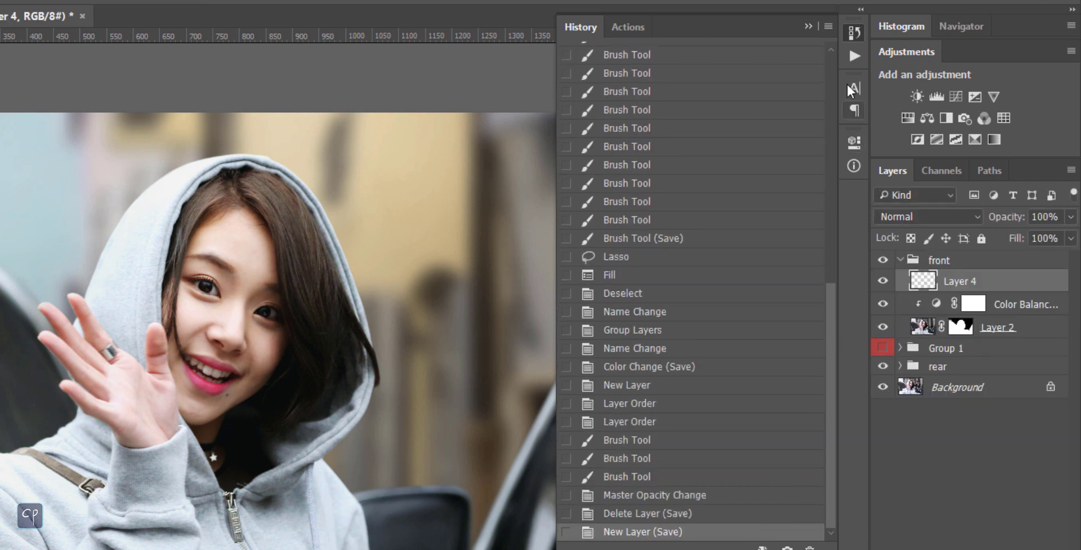
# Create a history snapshot from the Full Document named "Snapshot 3 - Full Document".
pyautogui.click(826, 26)
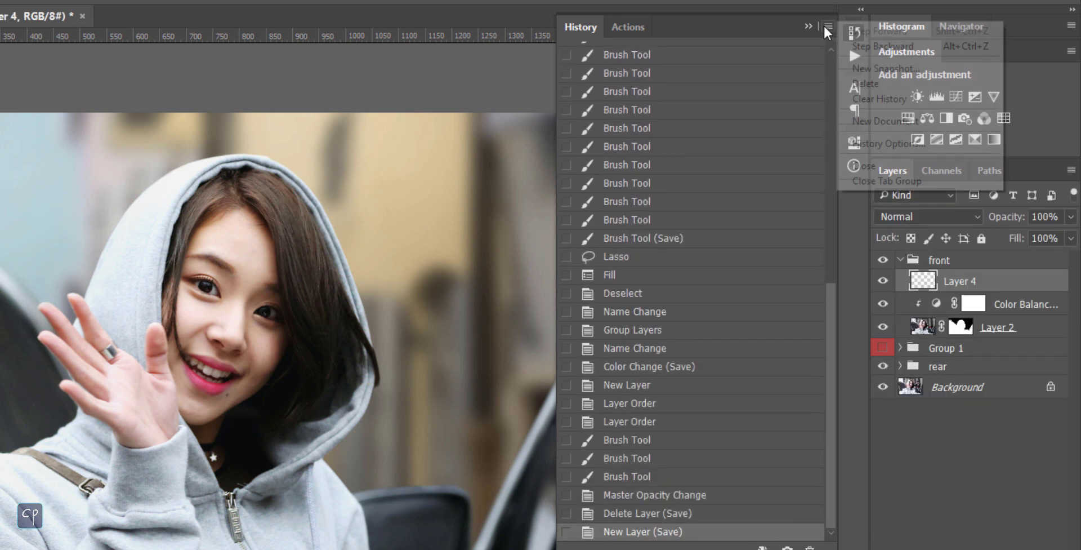
pyautogui.click(867, 67)
pyautogui.click(289, 228)
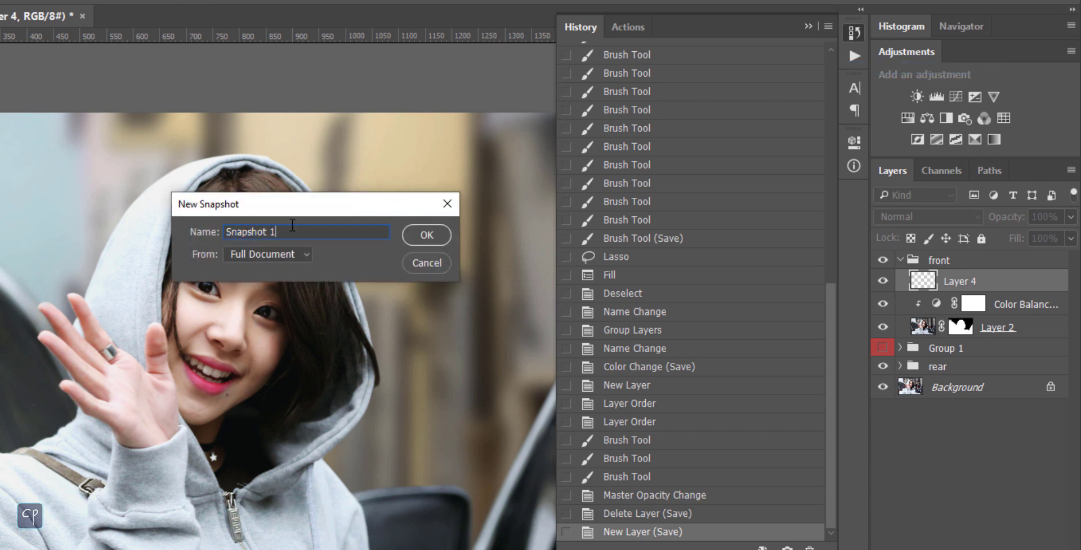
pyautogui.write('3 - Full Document')
pyautogui.press('Return')
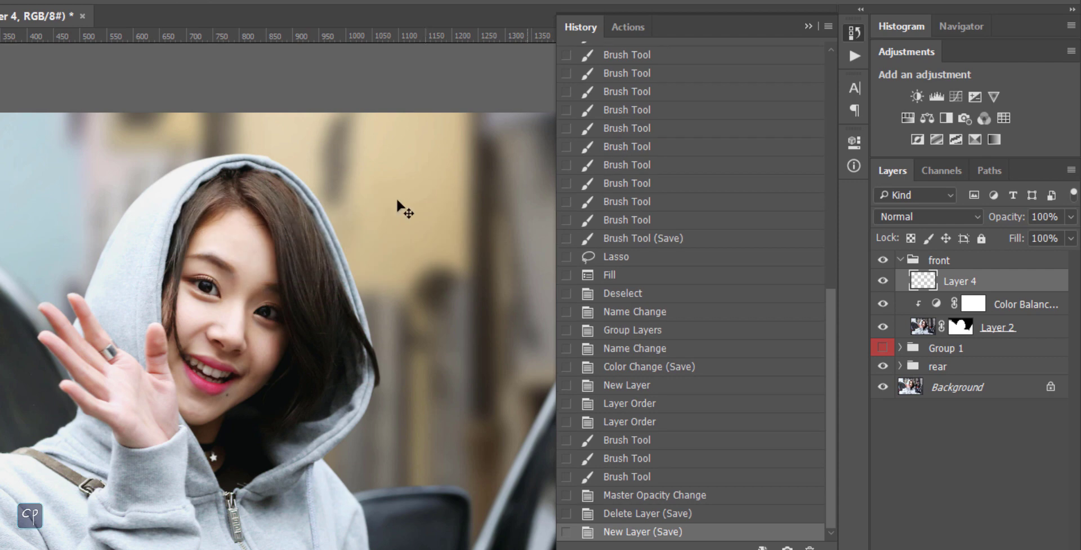
# Compare "Snapshot 3 - Full Document" with the original SWsC7N7.jpg snapshot, ending on Snapshot 3.
pyautogui.moveTo(829, 320); pyautogui.dragTo(873, 42)
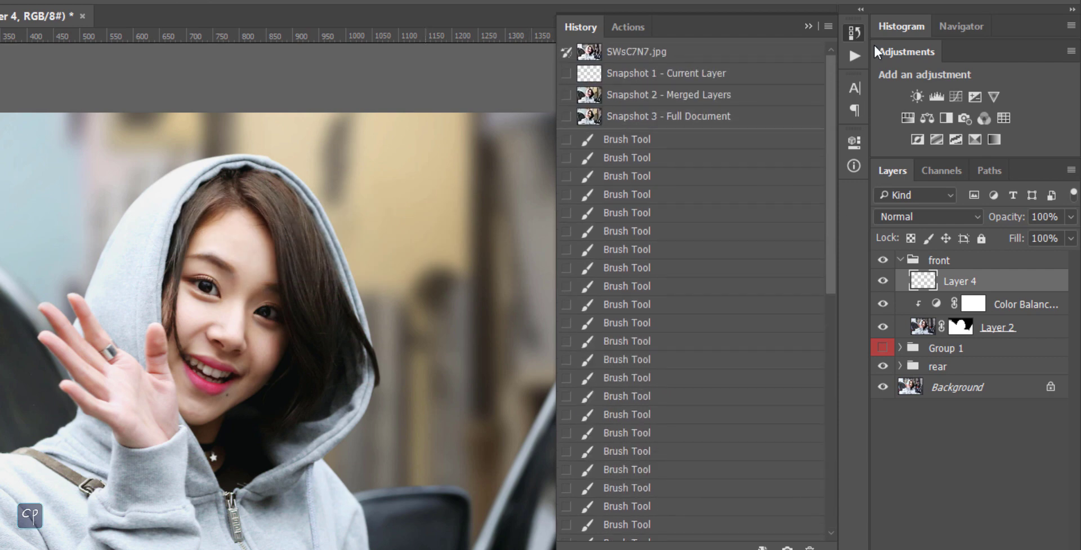
pyautogui.click(717, 117)
pyautogui.click(699, 52)
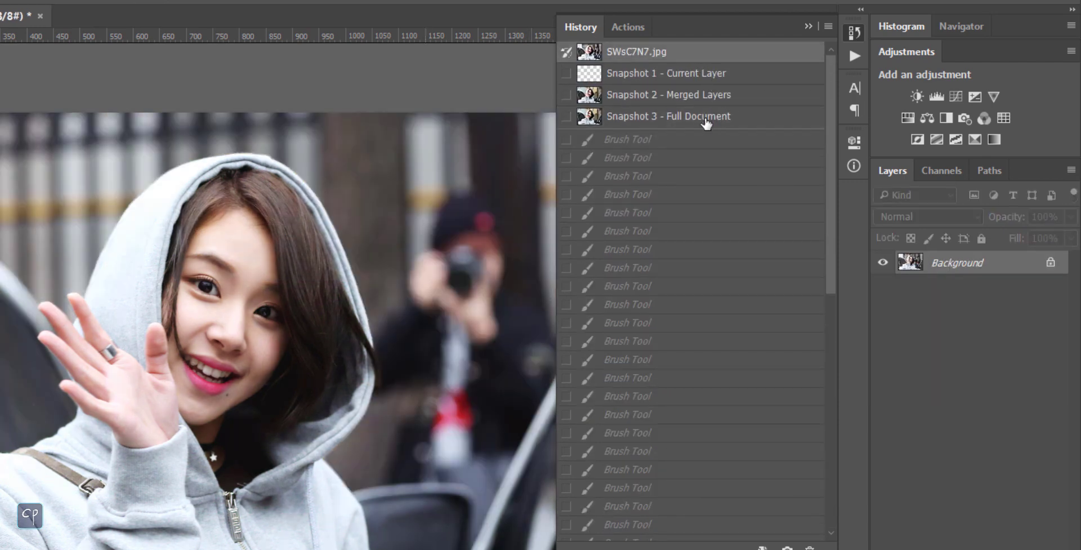
pyautogui.click(705, 121)
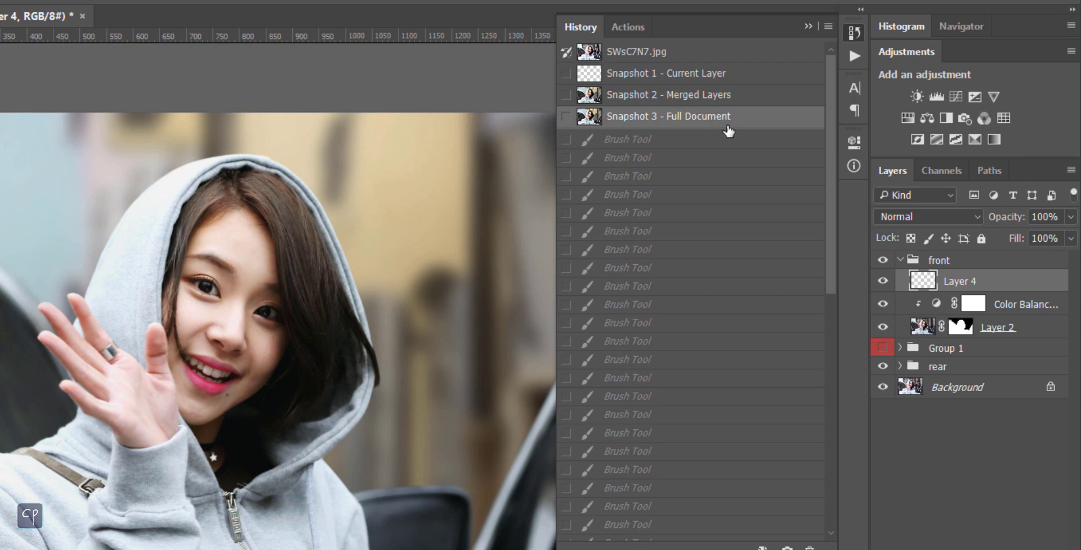
# Create a new document from the "Snapshot 3 - Full Document" history snapshot.
pyautogui.moveTo(831, 135); pyautogui.dragTo(837, 471)
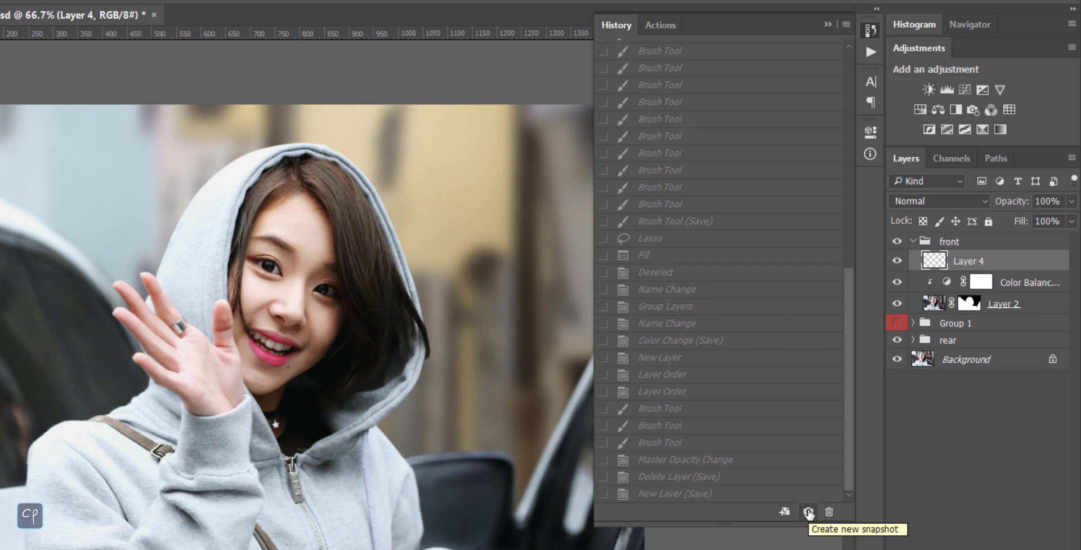
pyautogui.click(808, 511)
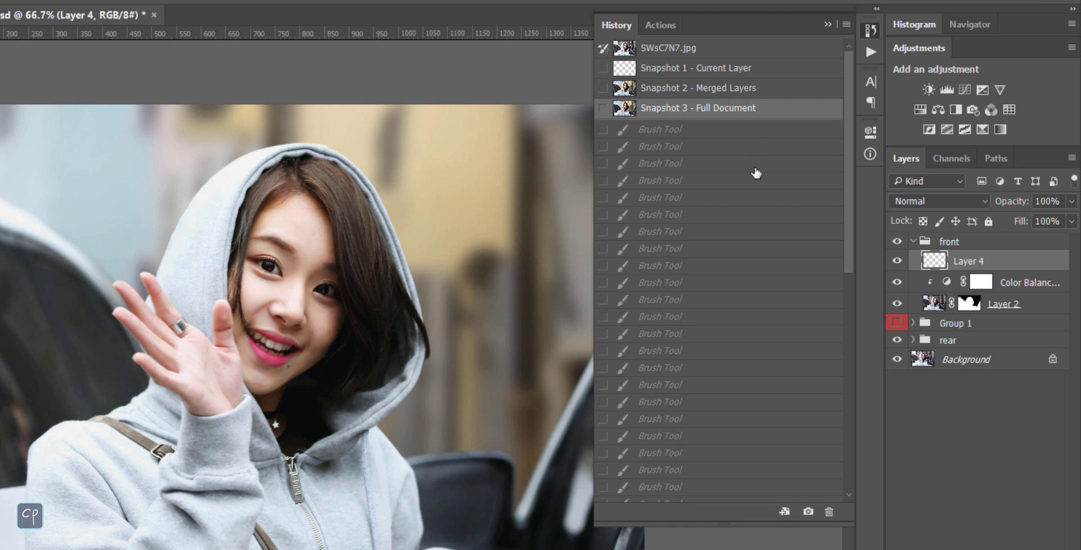
pyautogui.moveTo(844, 136); pyautogui.dragTo(847, 77)
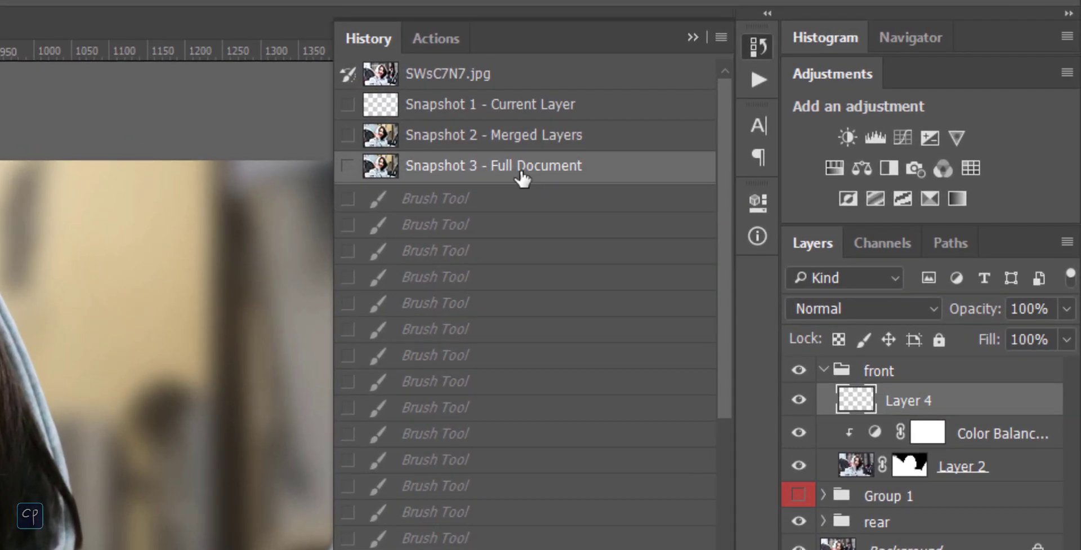
pyautogui.rightClick(430, 172)
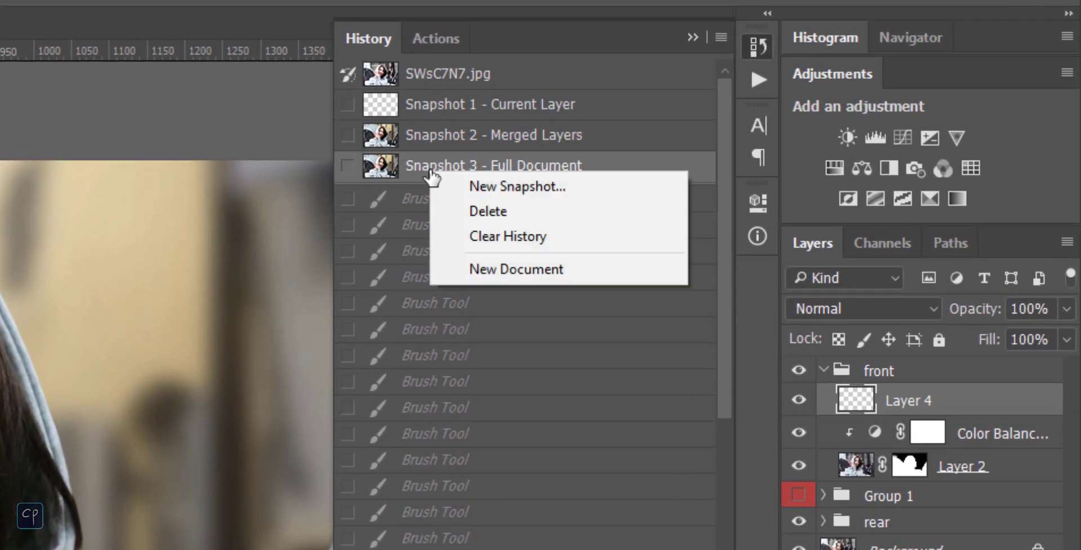
pyautogui.click(546, 268)
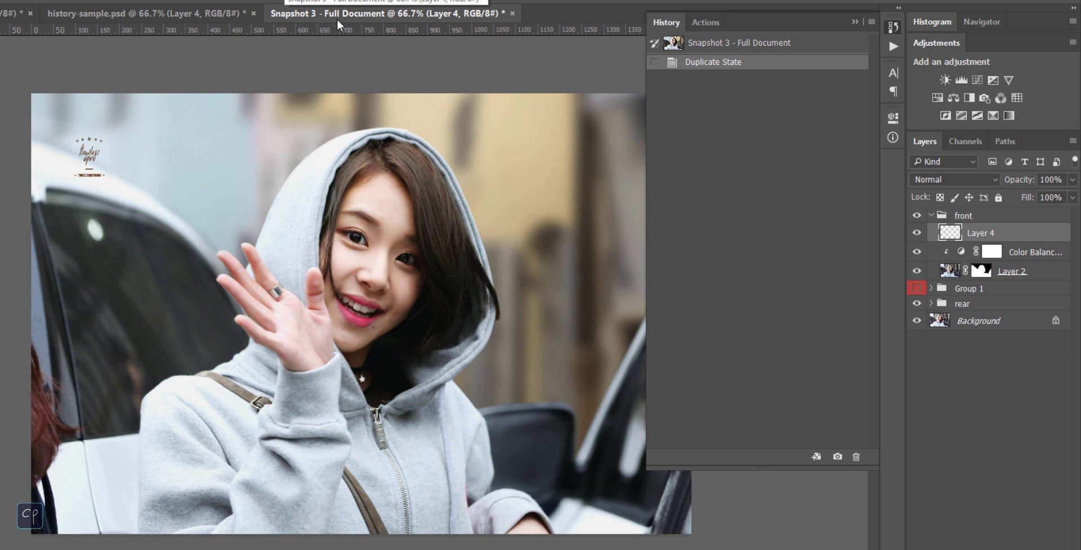
# Compare the layers and history of history-sample.psd with the new Snapshot 3 document, ending on history-sample.psd.
pyautogui.click(192, 17)
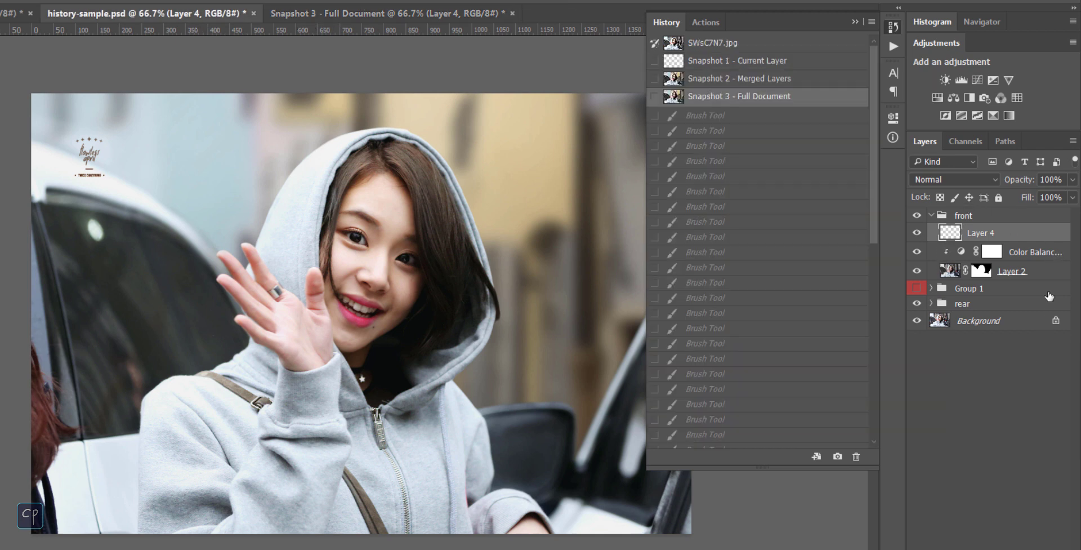
pyautogui.click(285, 14)
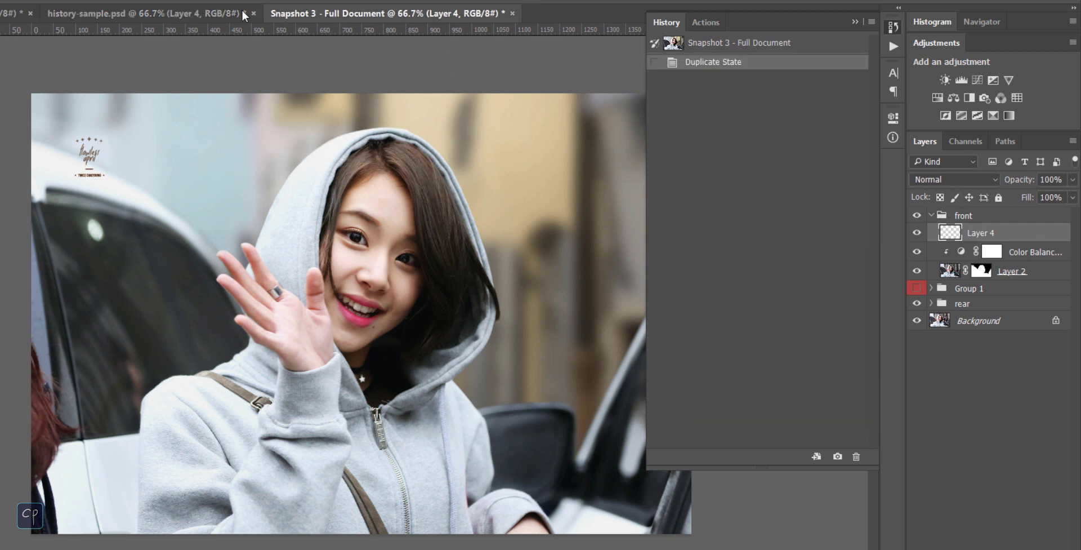
pyautogui.click(209, 15)
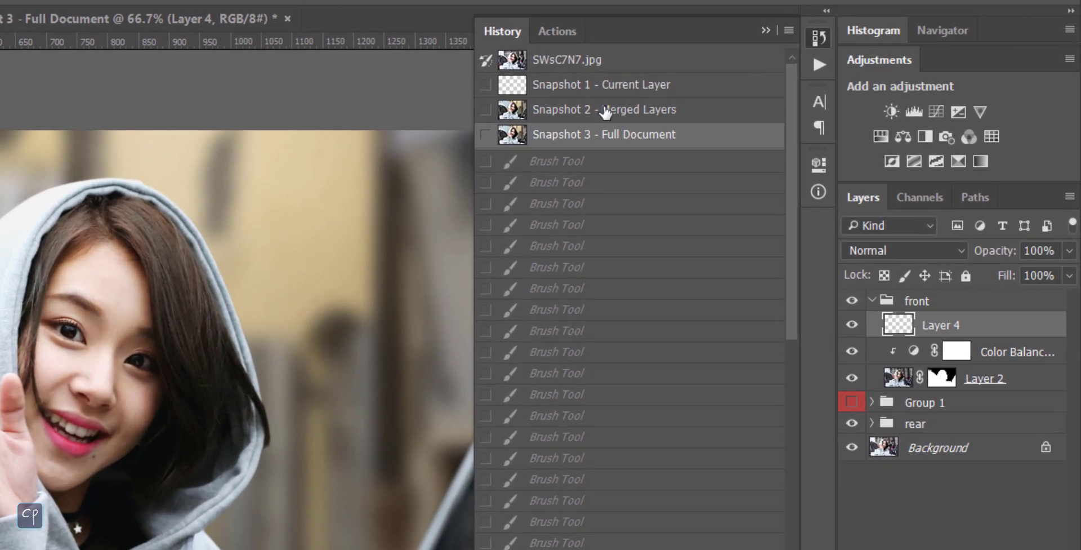
# Create a new document from the "Snapshot 2 - Merged Layers" history snapshot.
pyautogui.click(575, 110)
pyautogui.rightClick(579, 107)
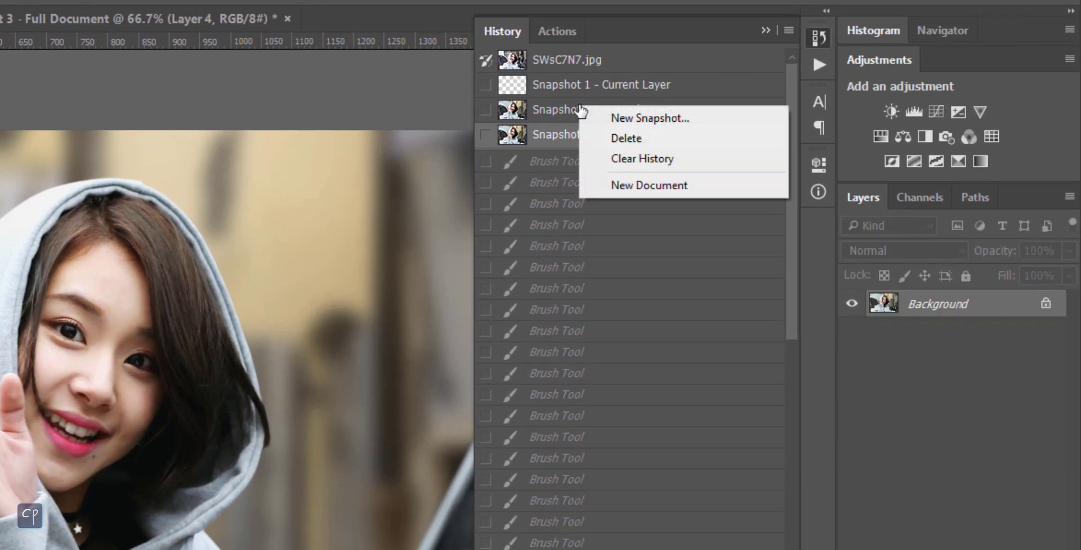
pyautogui.click(637, 185)
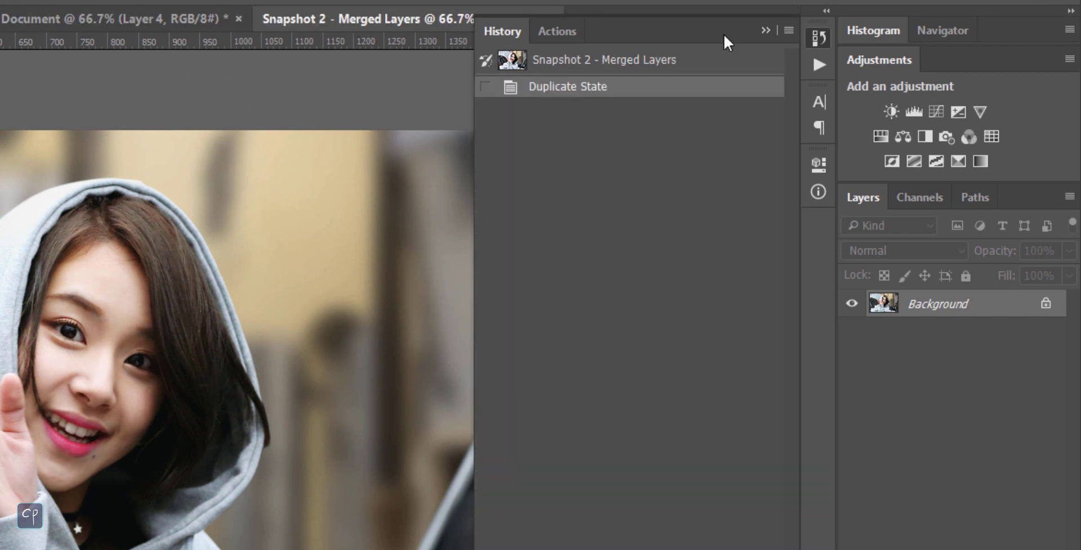
# Examine the layers and history of the Snapshot 3 and Snapshot 2 documents, switching between them and history-sample.psd.
pyautogui.click(300, 5)
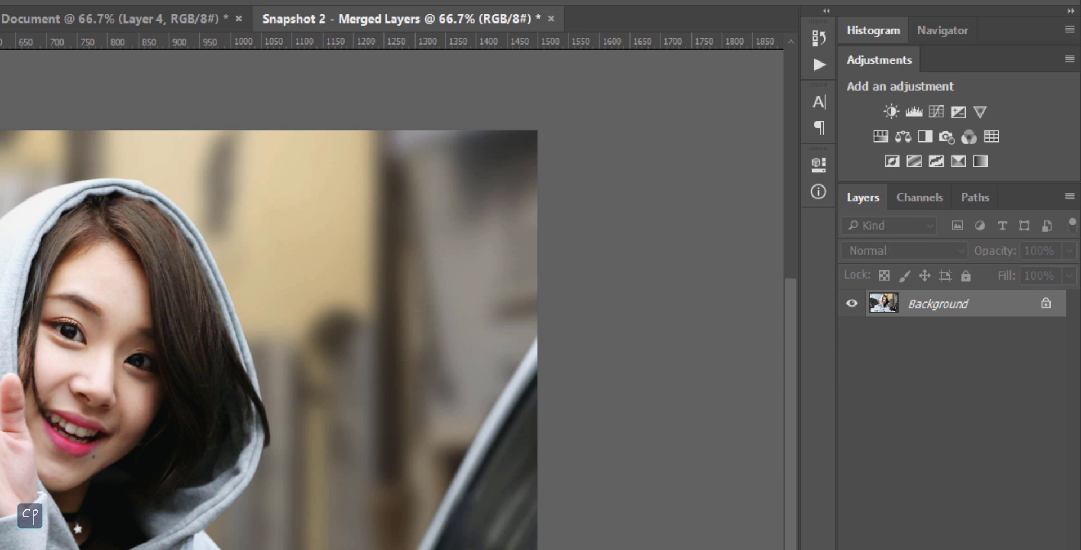
pyautogui.click(819, 38)
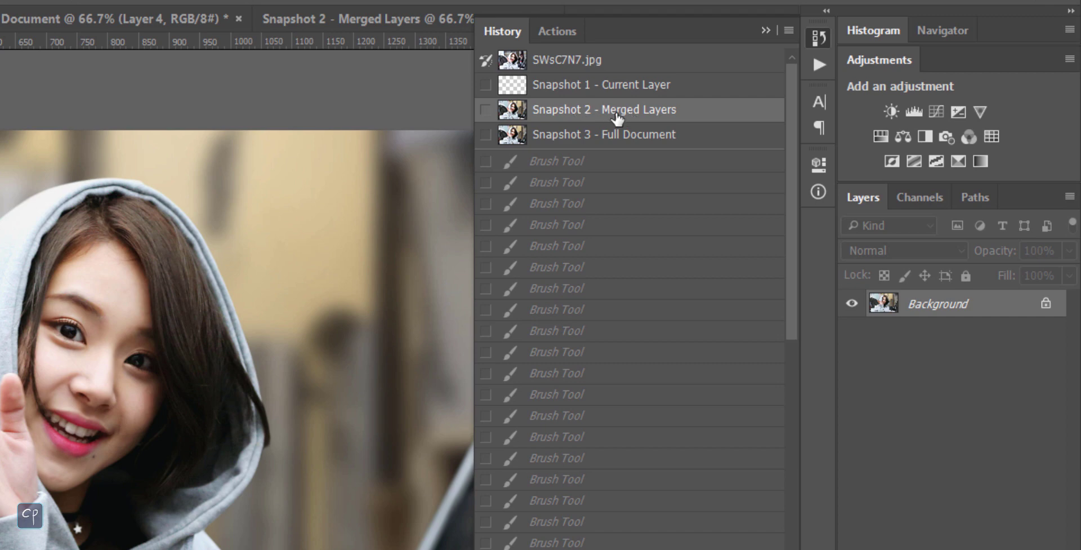
pyautogui.click(33, 19)
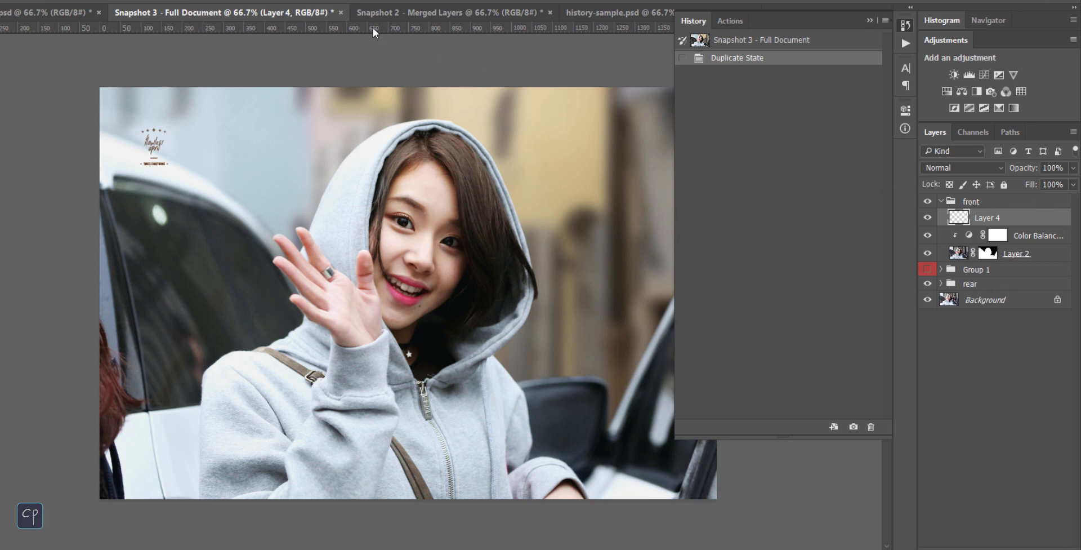
pyautogui.click(412, 12)
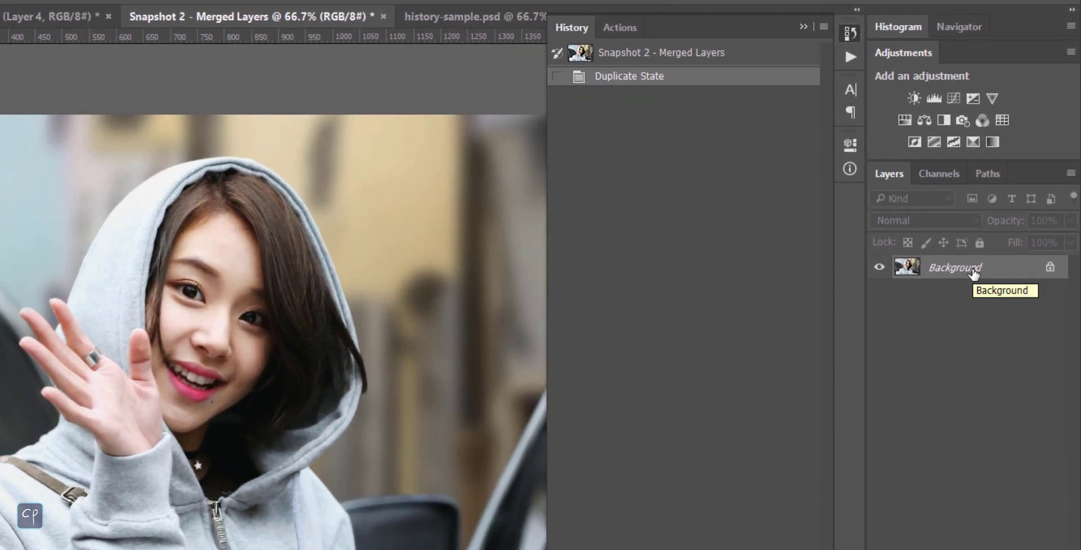
pyautogui.click(35, 26)
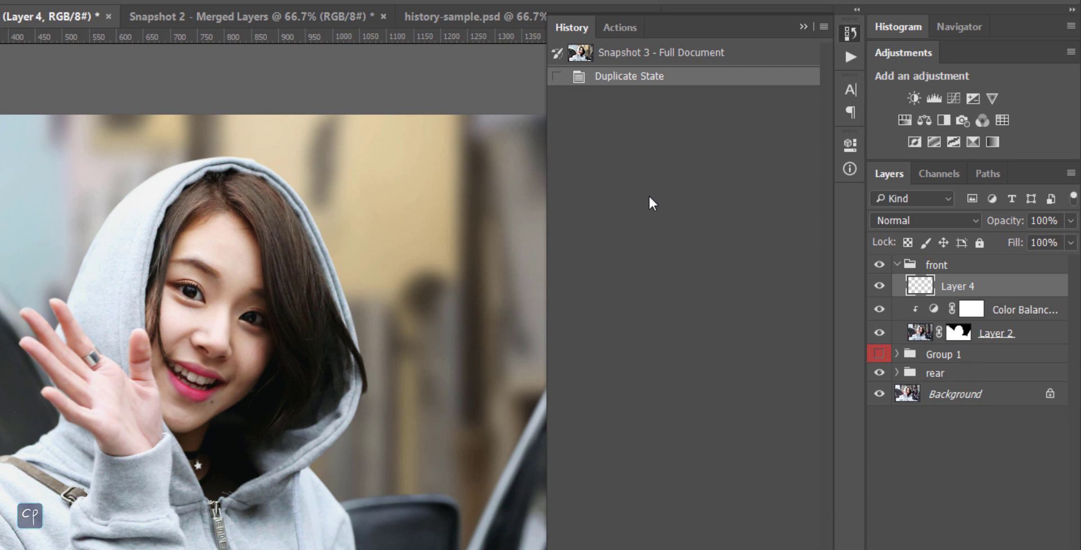
pyautogui.click(304, 19)
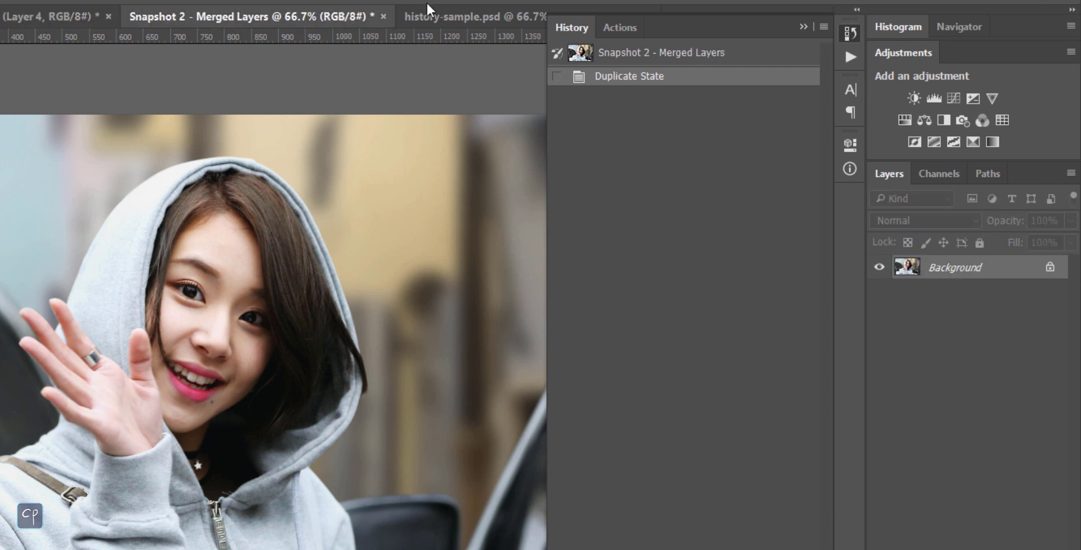
pyautogui.click(459, 18)
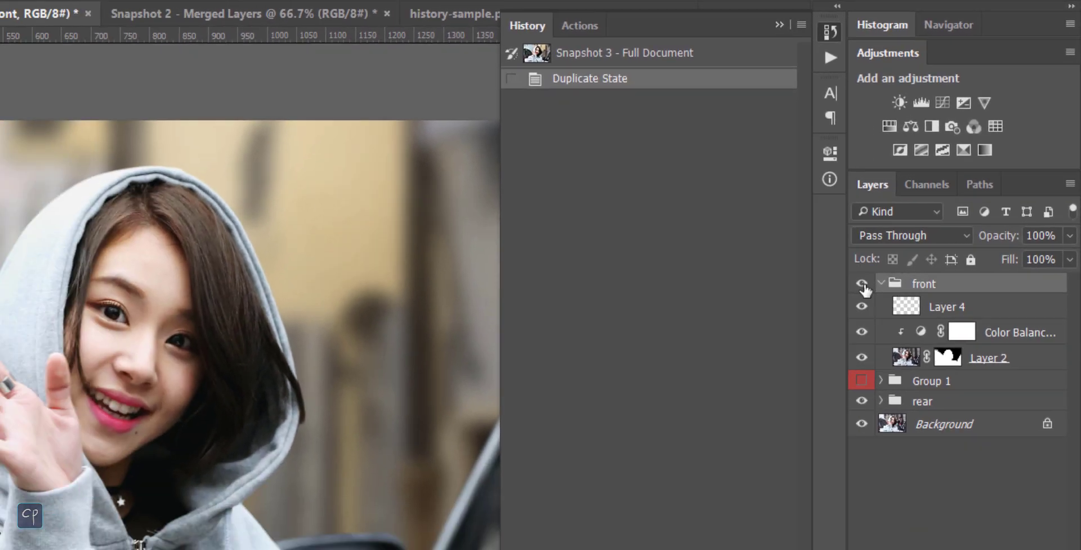
# Toggle the front group's visibility off and on repeatedly in the Snapshot 3 document to add Layer Visibility history states, leaving it visible.
pyautogui.click(862, 284)
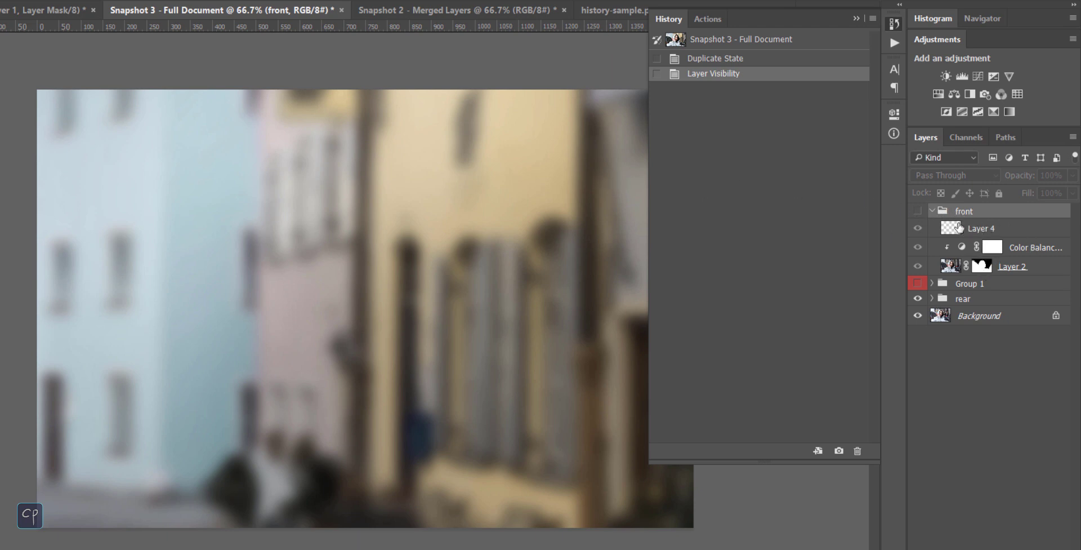
pyautogui.click(918, 211)
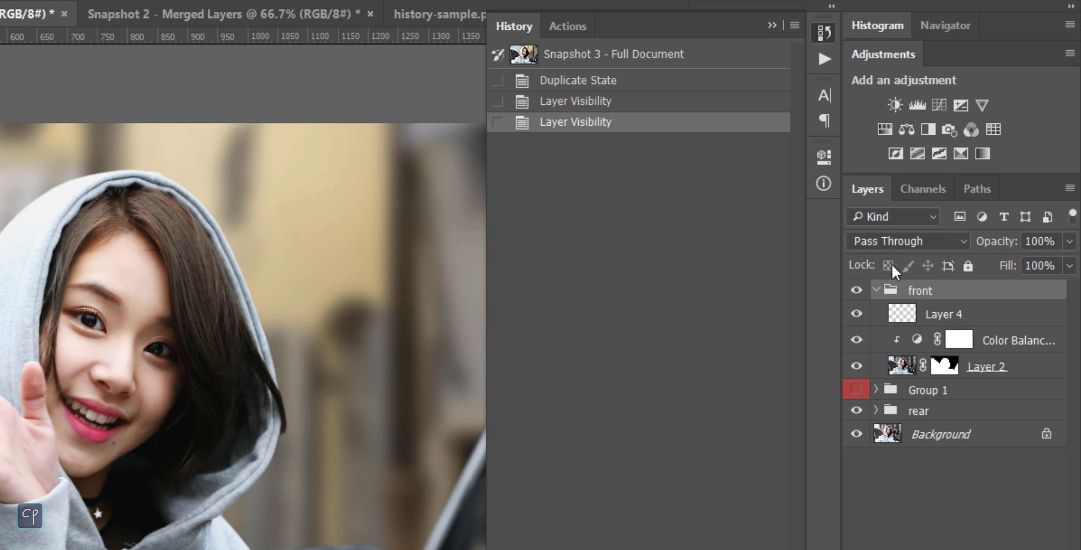
pyautogui.click(856, 290)
pyautogui.click(856, 290)
pyautogui.click(857, 290)
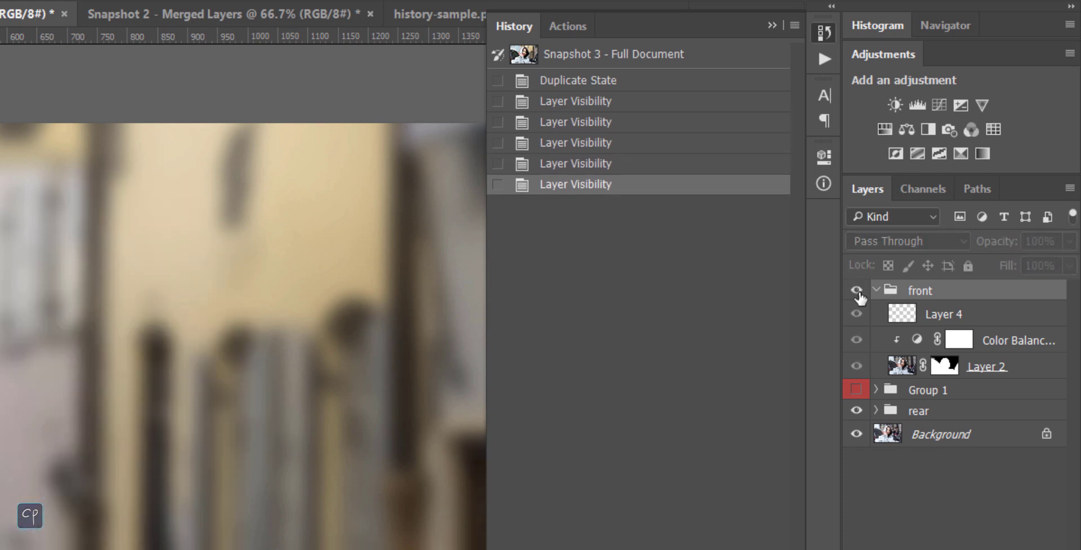
pyautogui.click(857, 291)
pyautogui.click(857, 291)
pyautogui.click(857, 291)
pyautogui.click(857, 290)
pyautogui.click(857, 290)
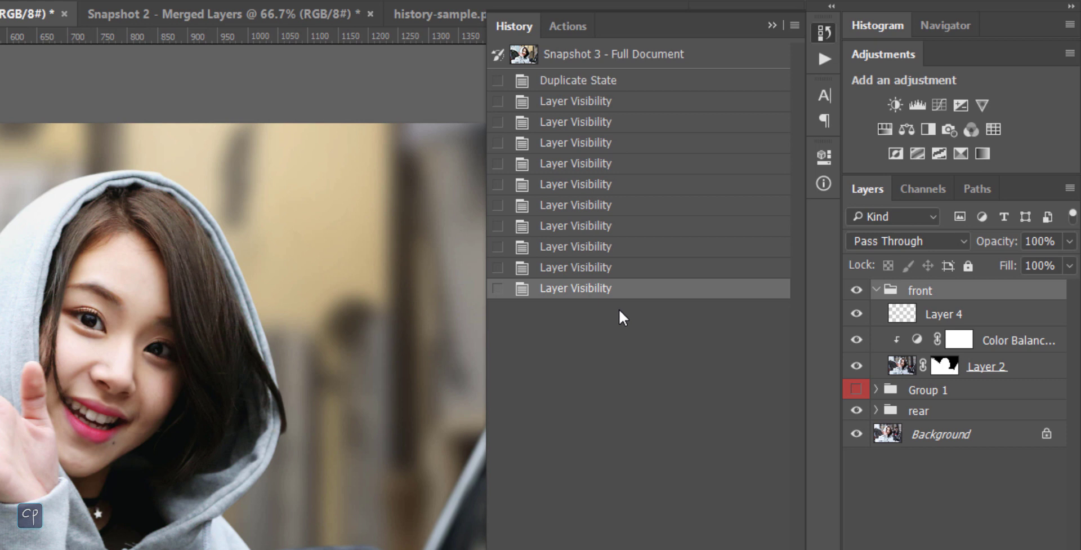
# Turn off Make Layer Visibility Changes Undoable in the History Options.
pyautogui.click(792, 25)
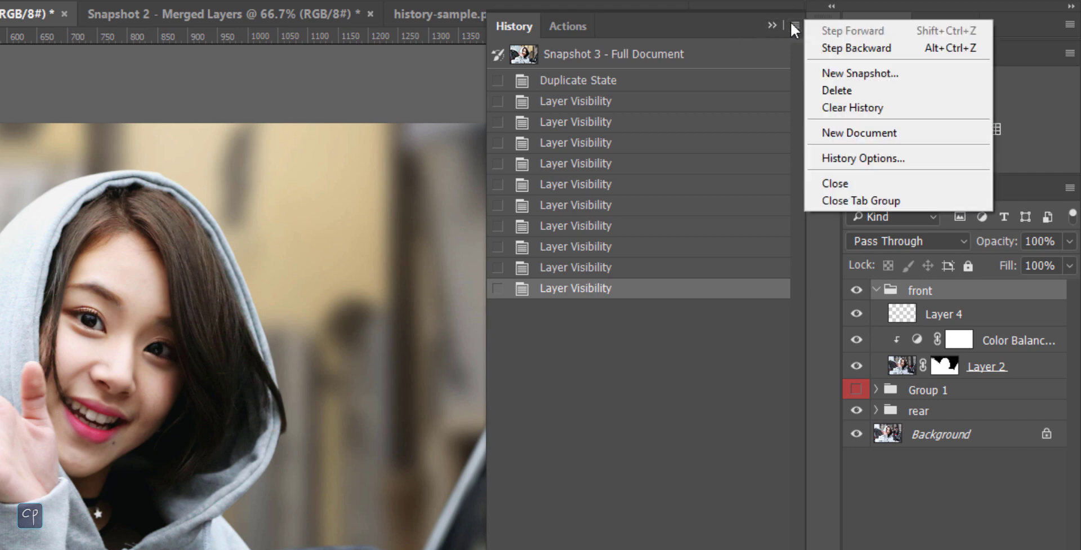
pyautogui.click(902, 160)
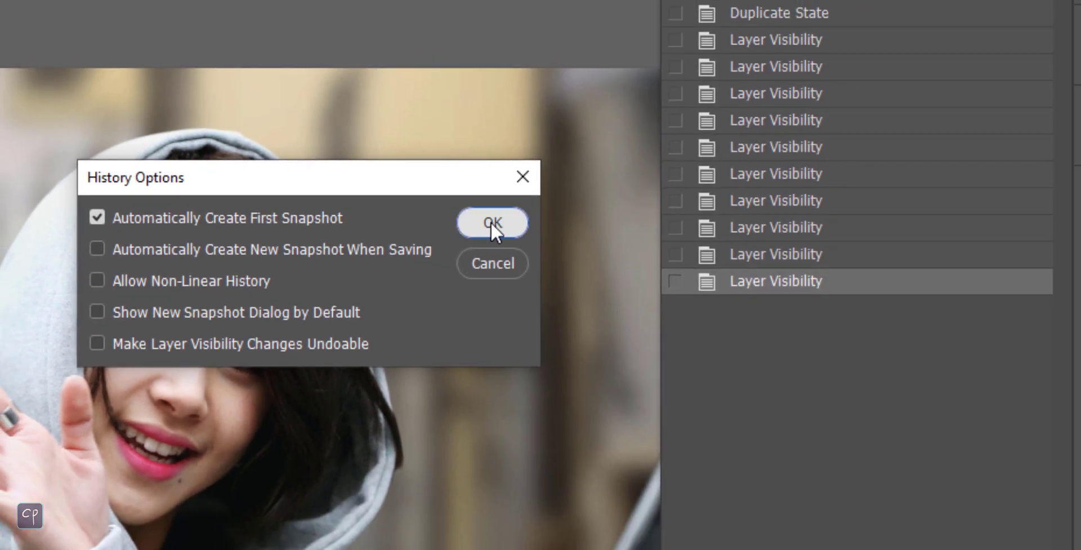
pyautogui.click(550, 236)
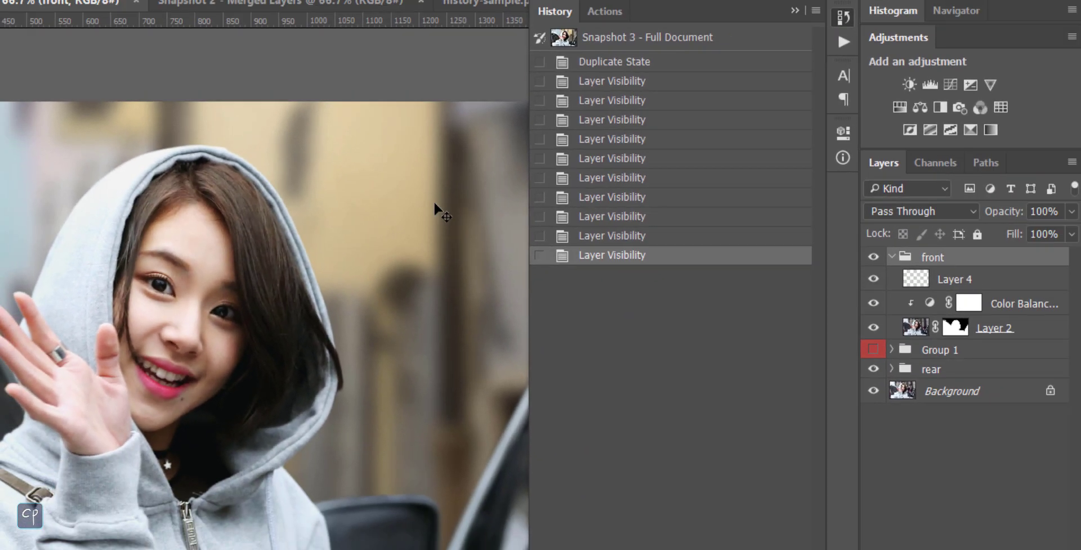
# Toggle the front group's visibility off and on repeatedly to check whether the history records it, leaving the group visible.
pyautogui.click(878, 258)
pyautogui.click(878, 258)
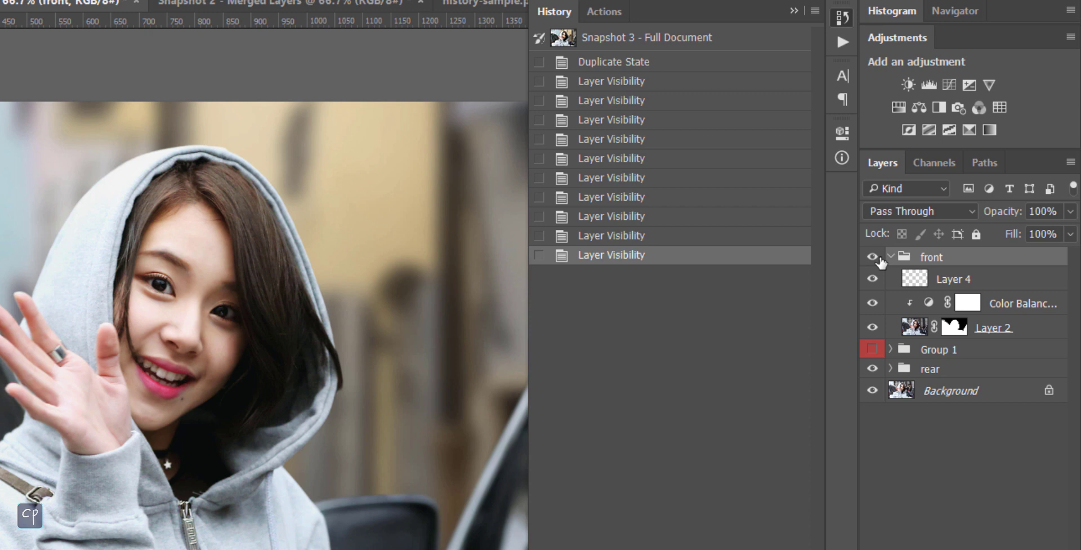
pyautogui.click(879, 258)
pyautogui.click(878, 258)
pyautogui.click(878, 258)
pyautogui.click(879, 258)
pyautogui.click(874, 257)
pyautogui.click(874, 258)
pyautogui.click(874, 257)
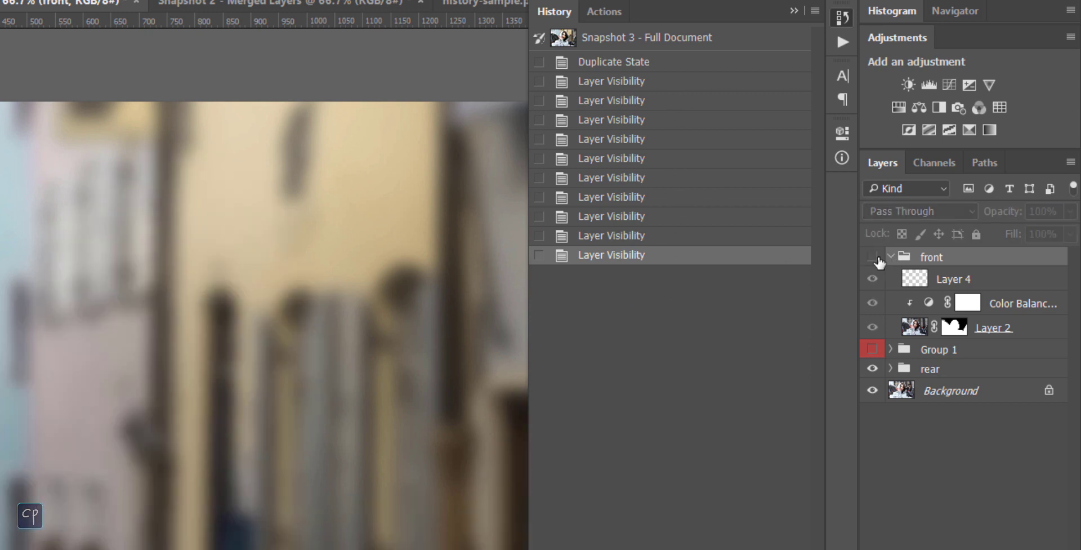
pyautogui.click(874, 258)
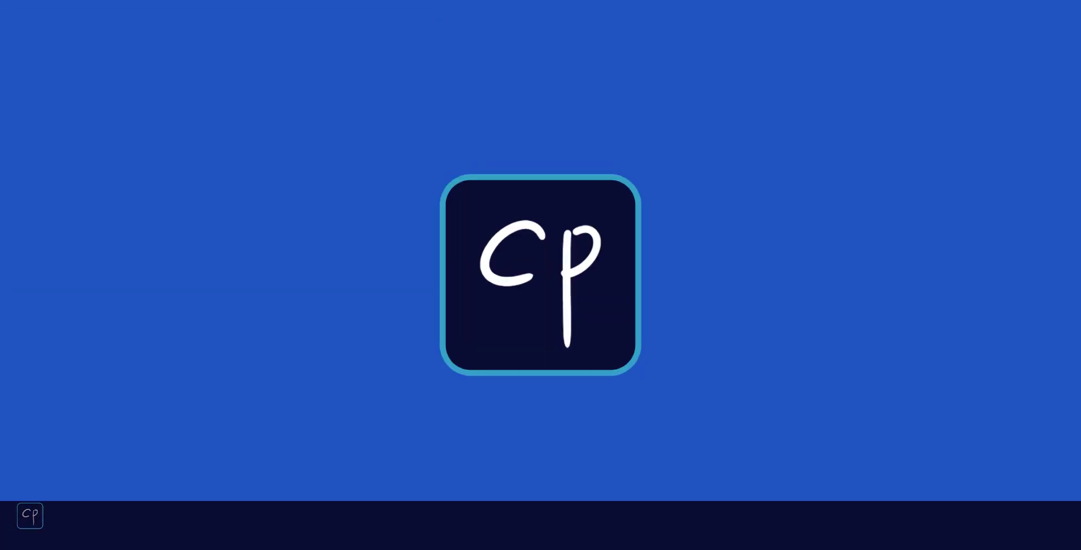